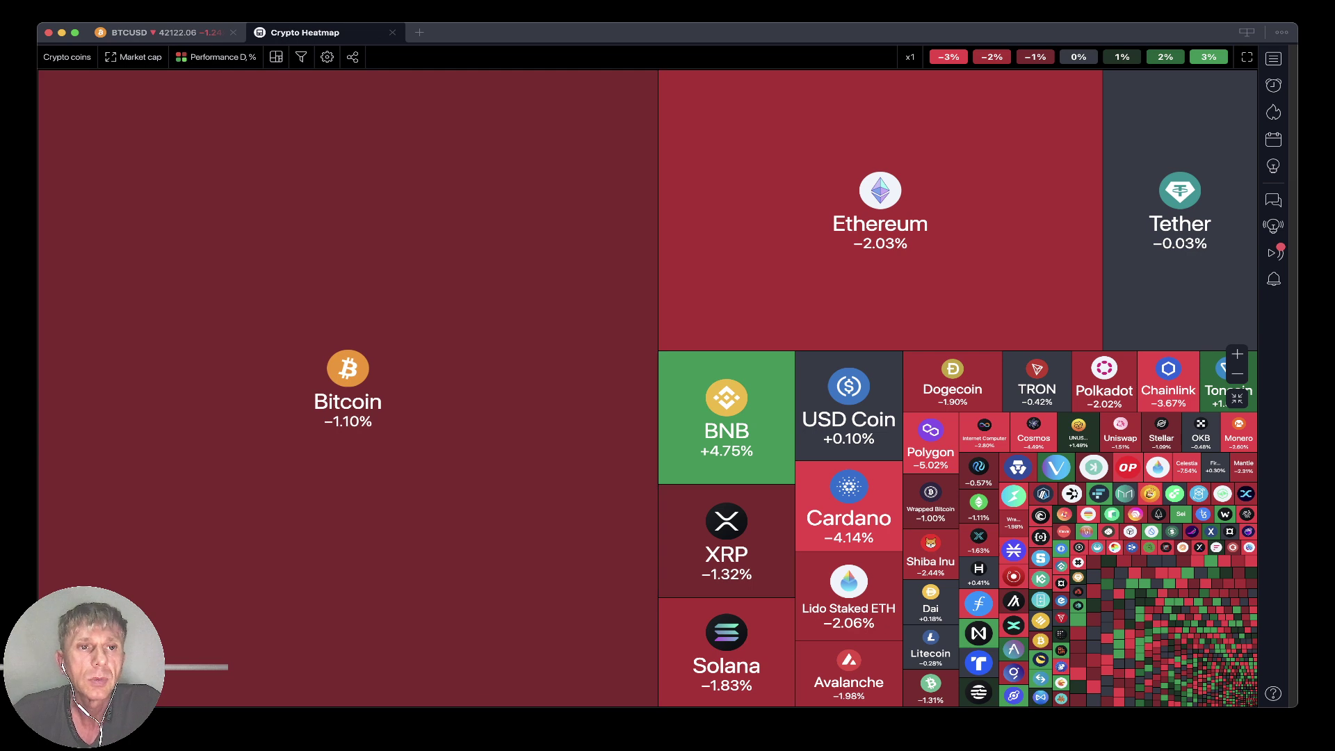
Close the crypto heatmap tab with Super+W to return to the BTCUSD daily chart
key("super+w")
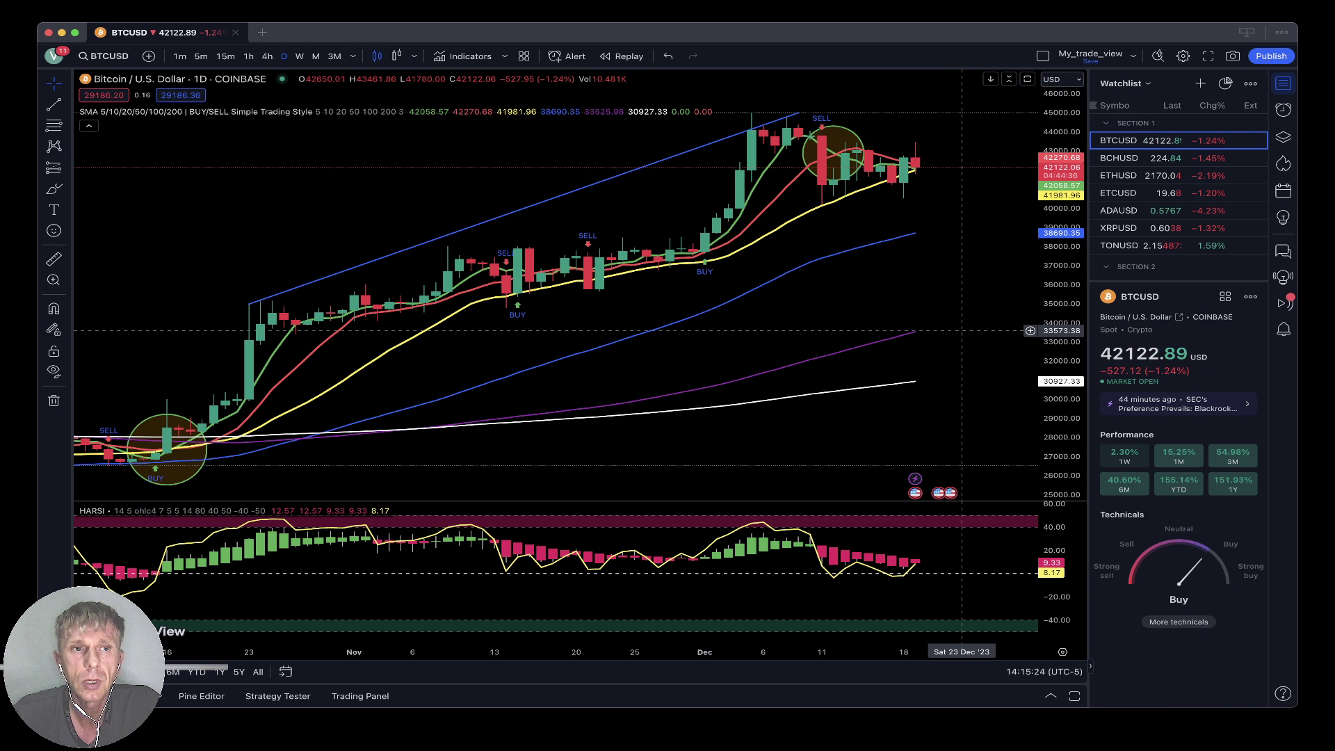
scroll(928, 332, "right", 3)
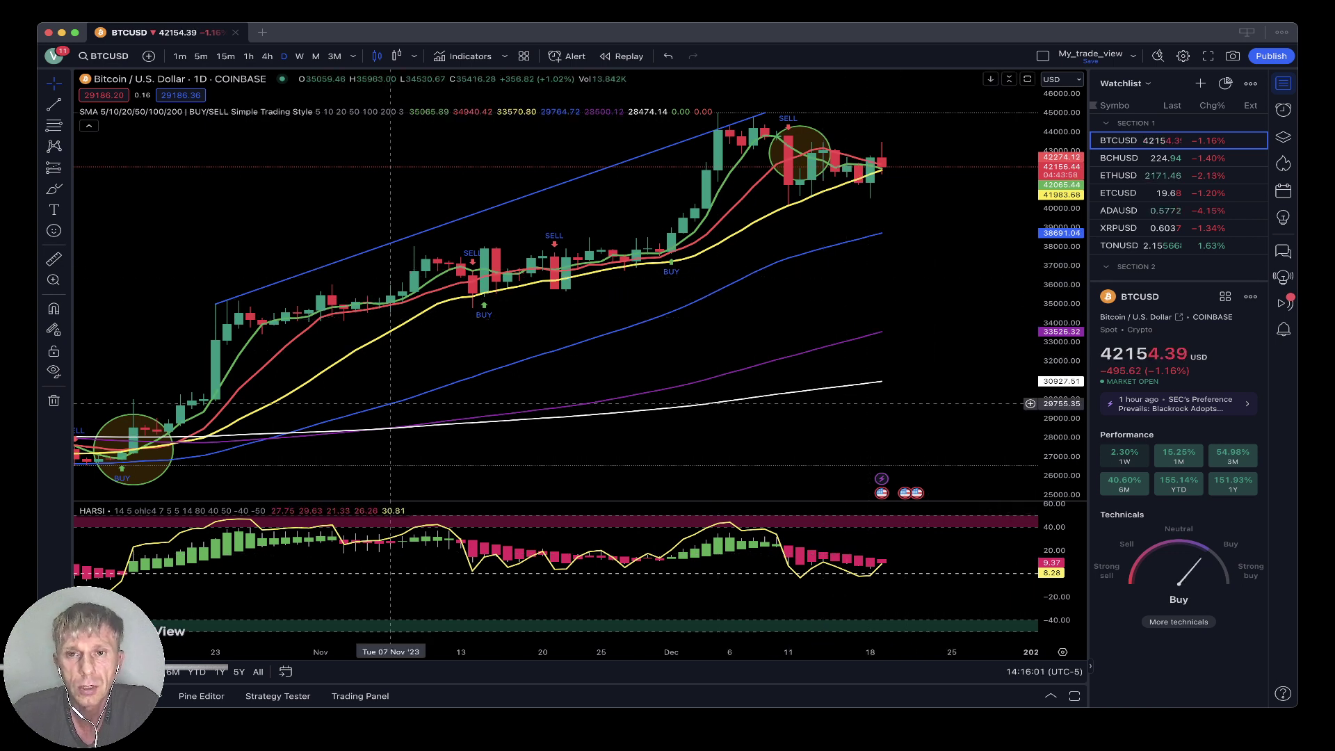
scroll(392, 438, "left", 5)
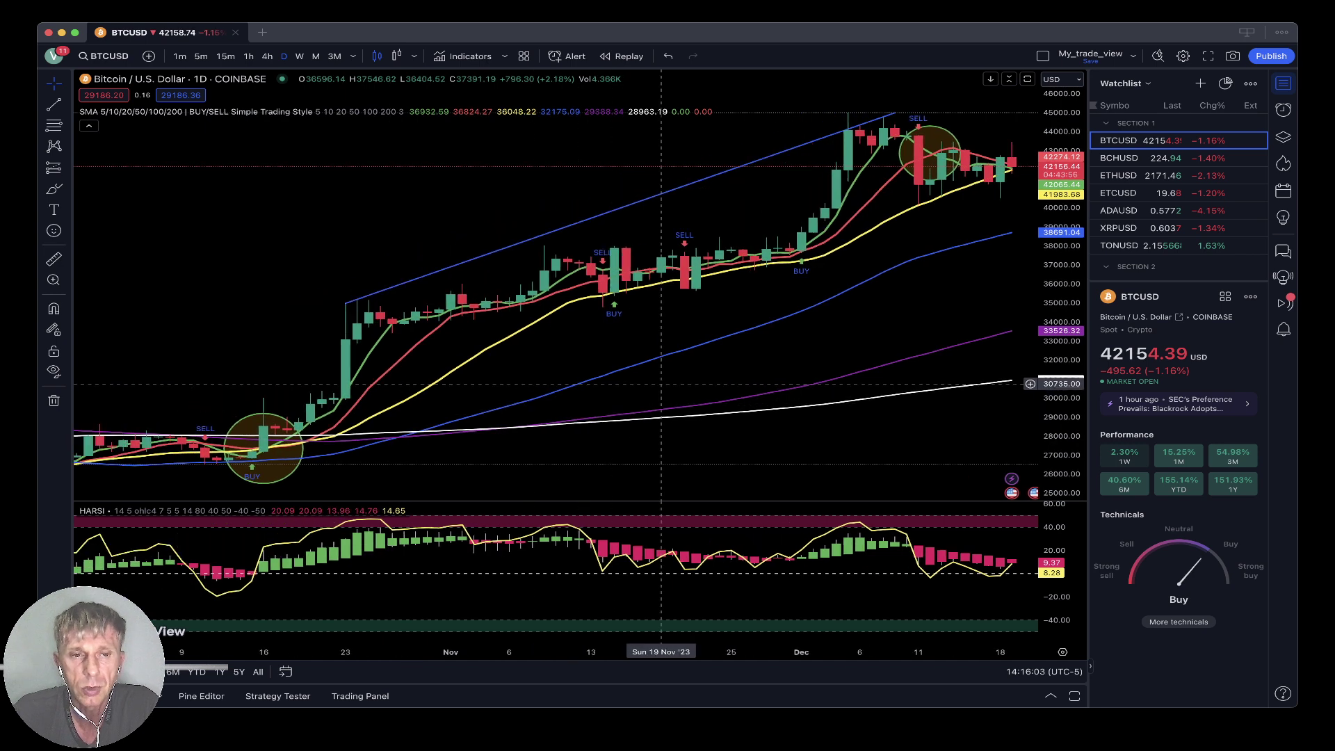
scroll(340, 463, "left", 2)
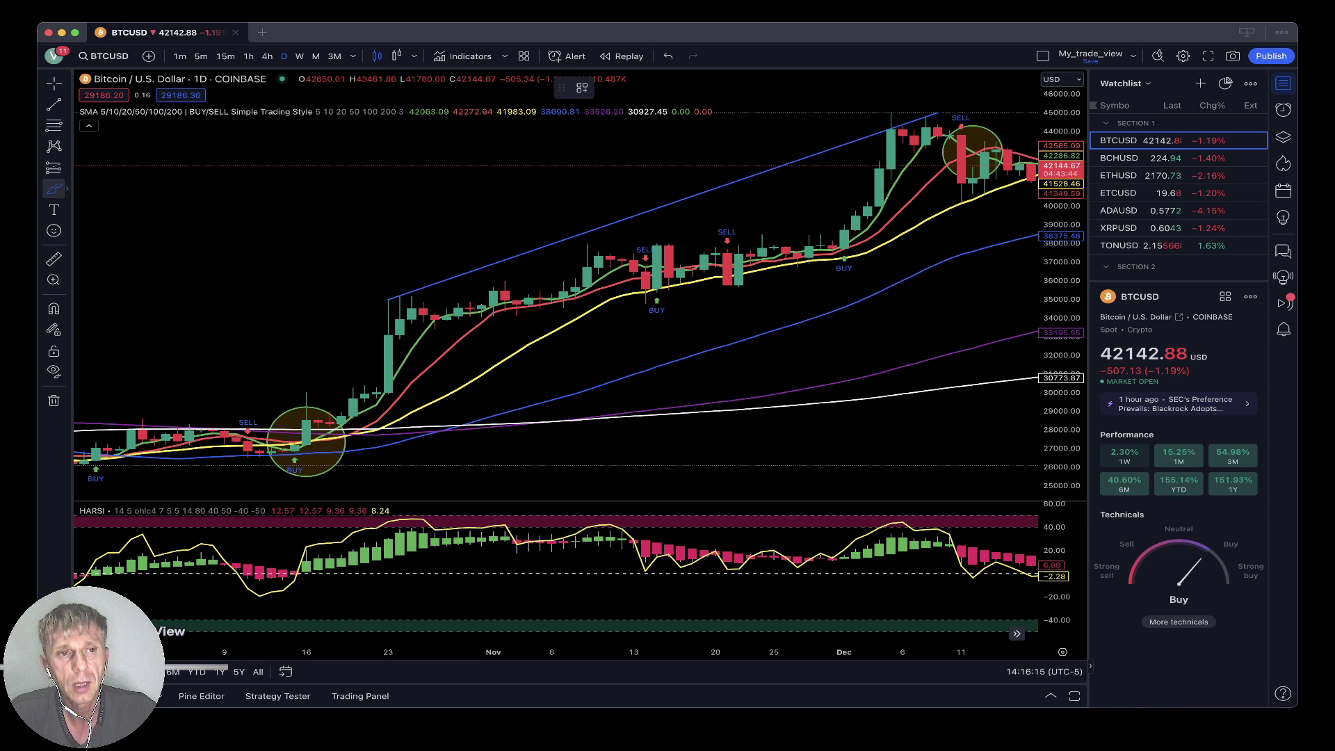
Draw a circle around the mid-October low in the HARSI pane
left_click(66, 188)
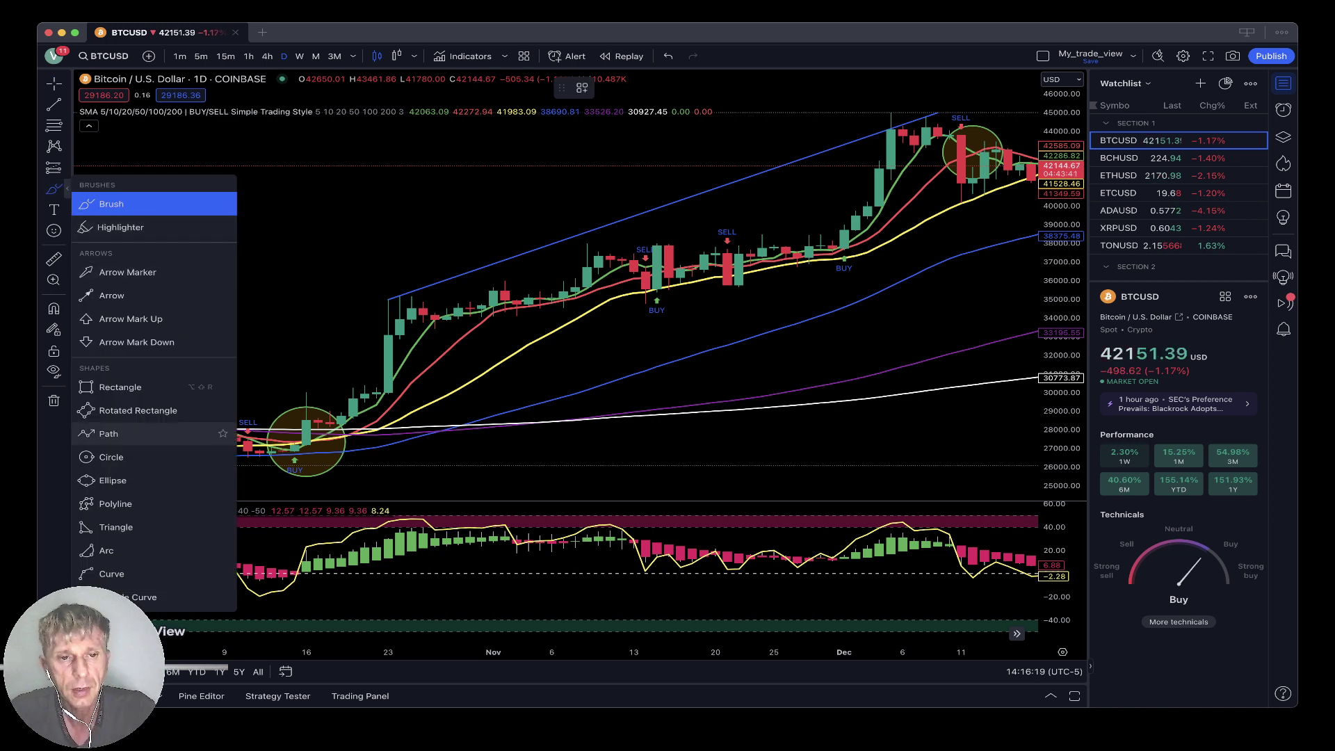
left_click(111, 457)
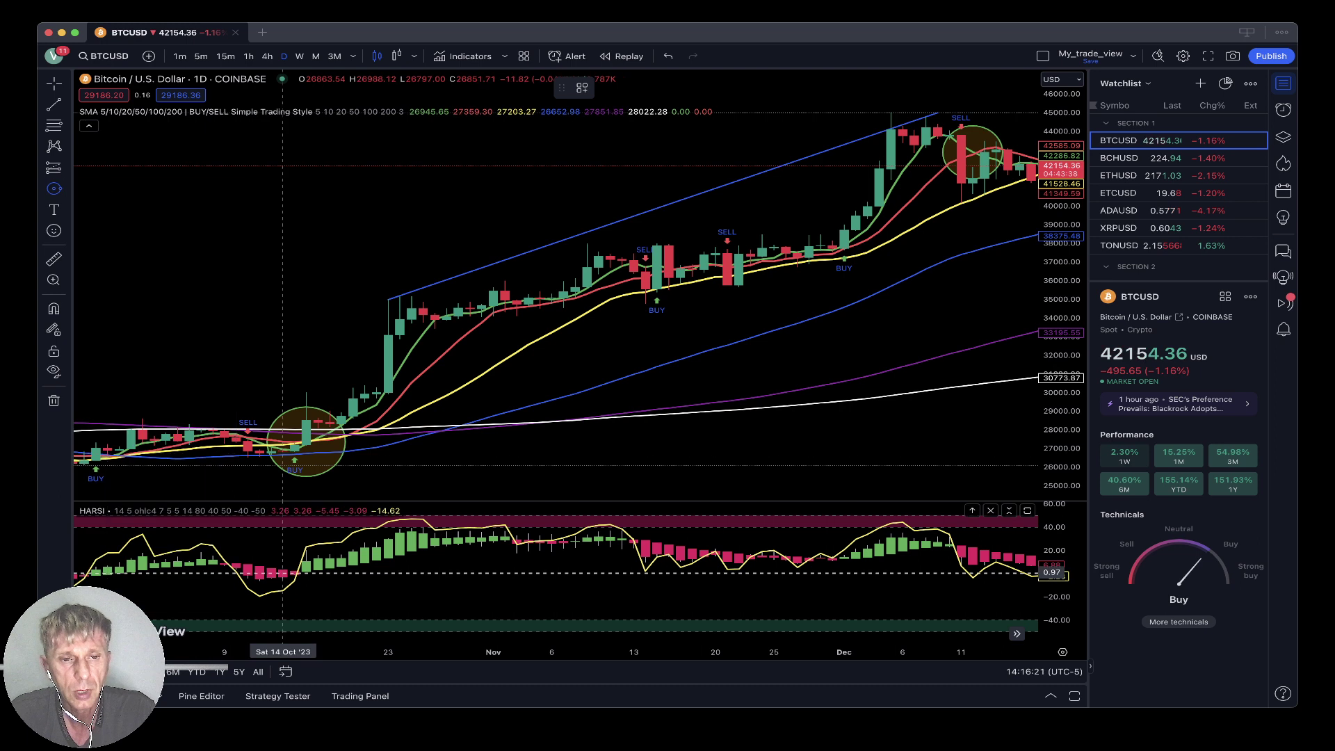
left_click_drag(295, 571, 282, 544)
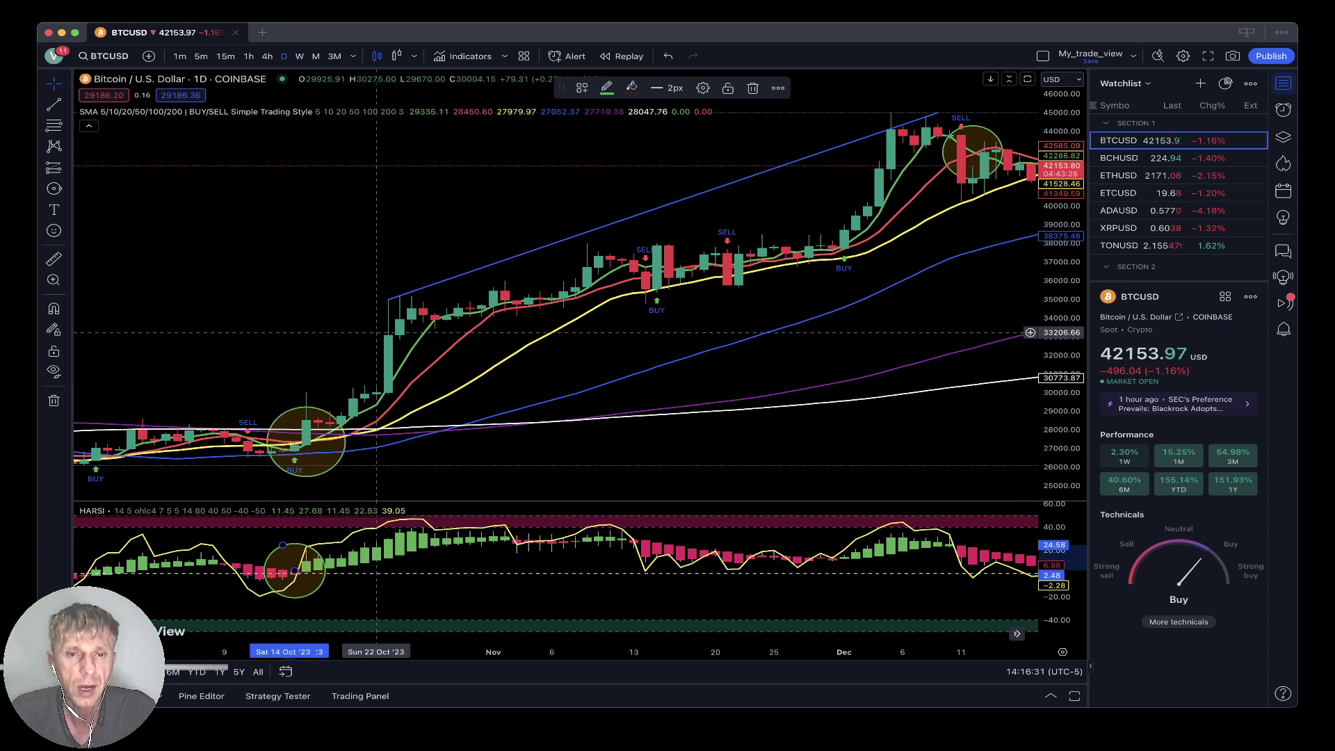
Shift the chart to leave room after the latest candle and make the December-top circle red
left_click_drag(481, 265, 271, 255)
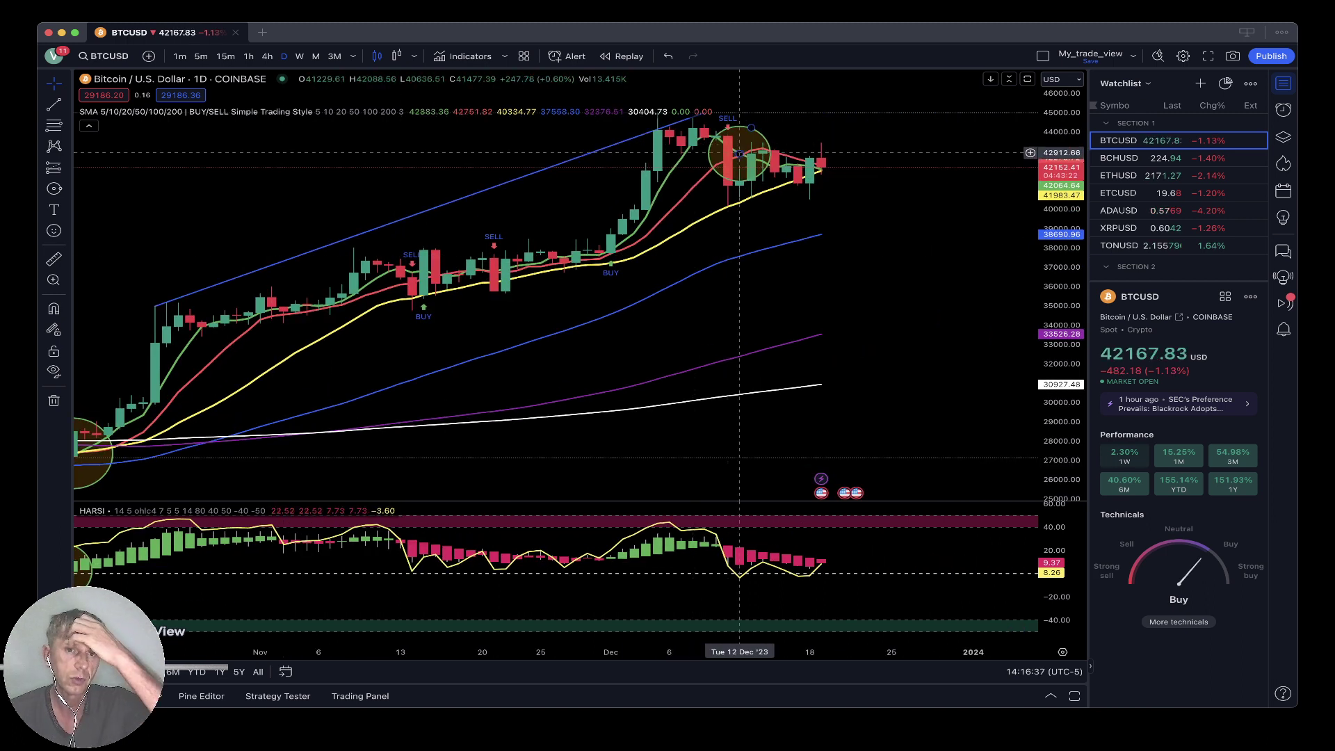
left_click(739, 132)
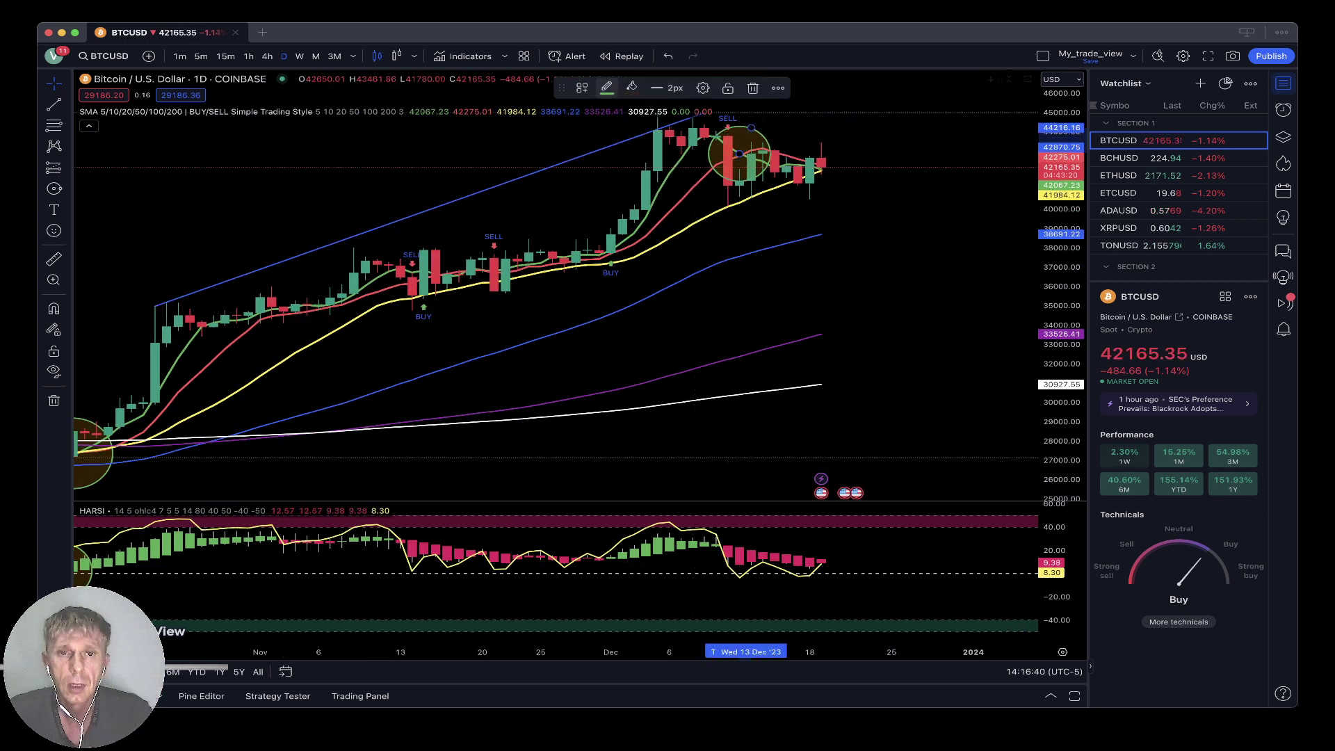
left_click(607, 88)
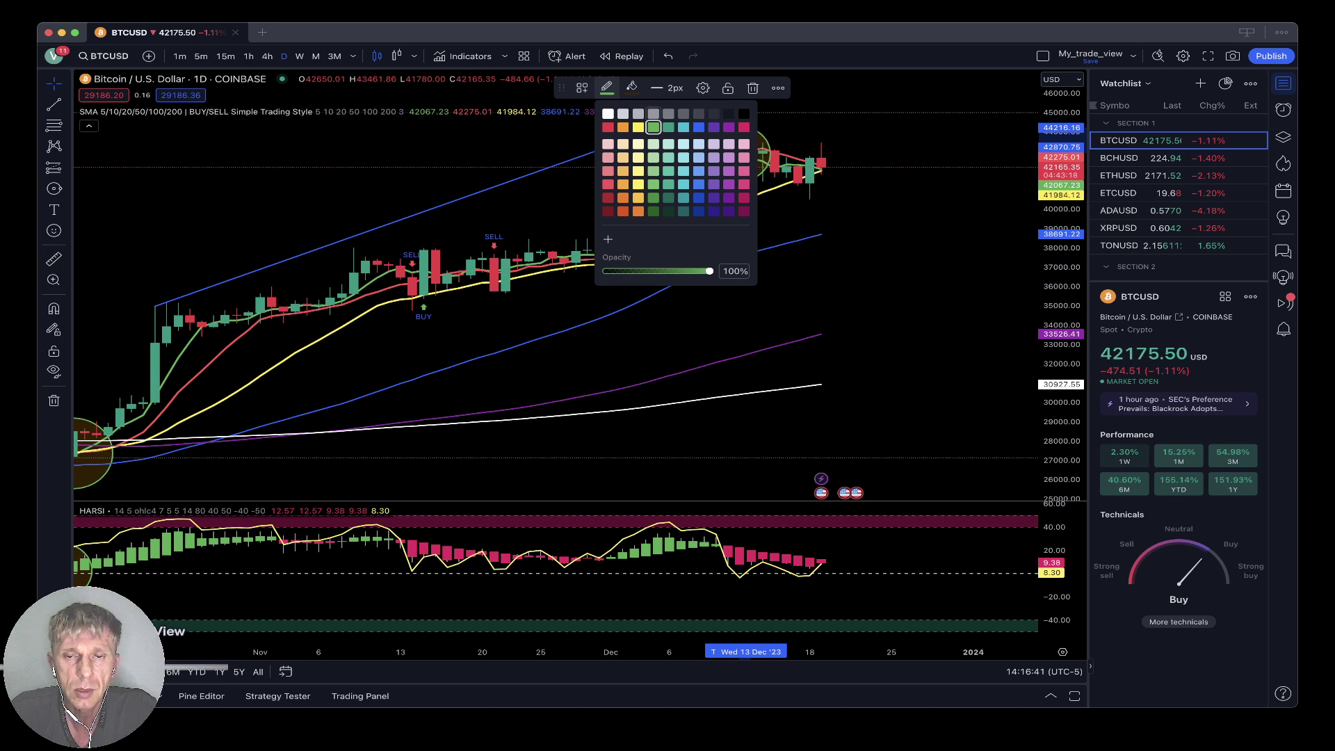
left_click(608, 128)
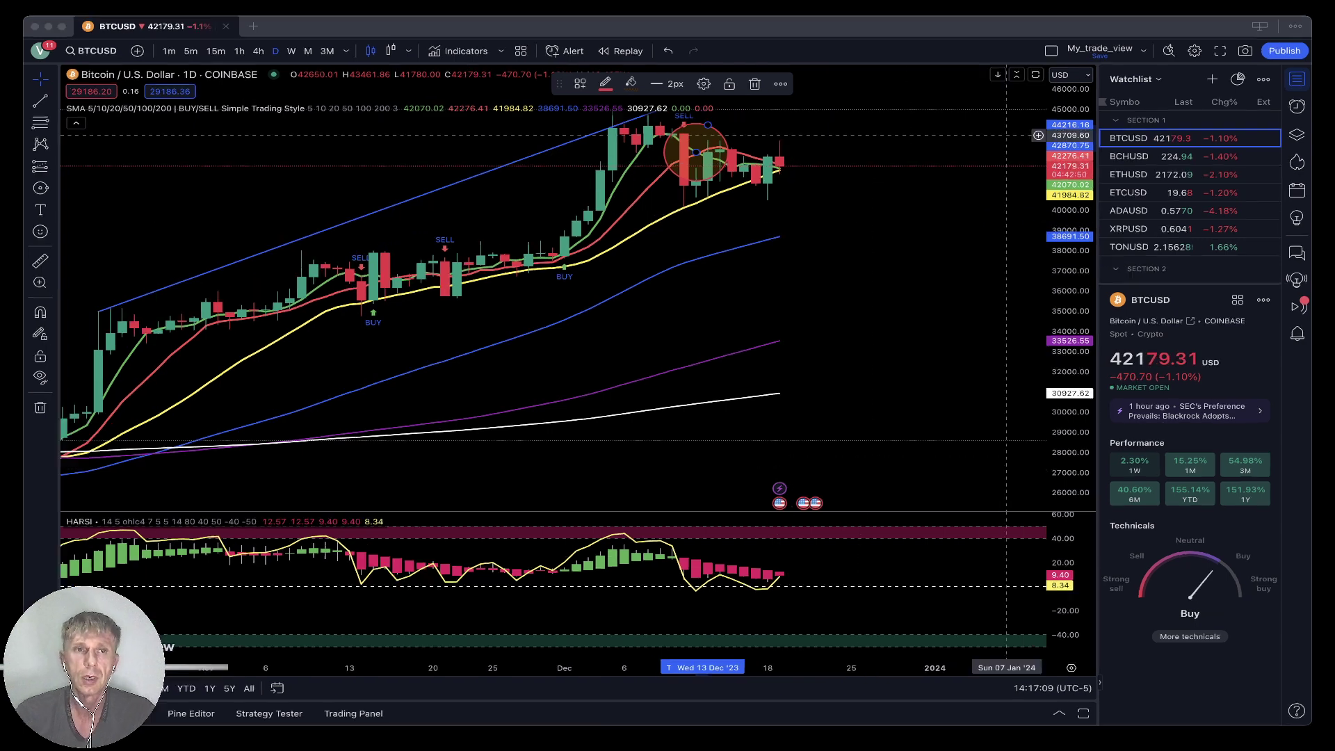
Deselect the circle drawing and switch BTCUSD to 4-hour candles
scroll(769, 151, "right", 2)
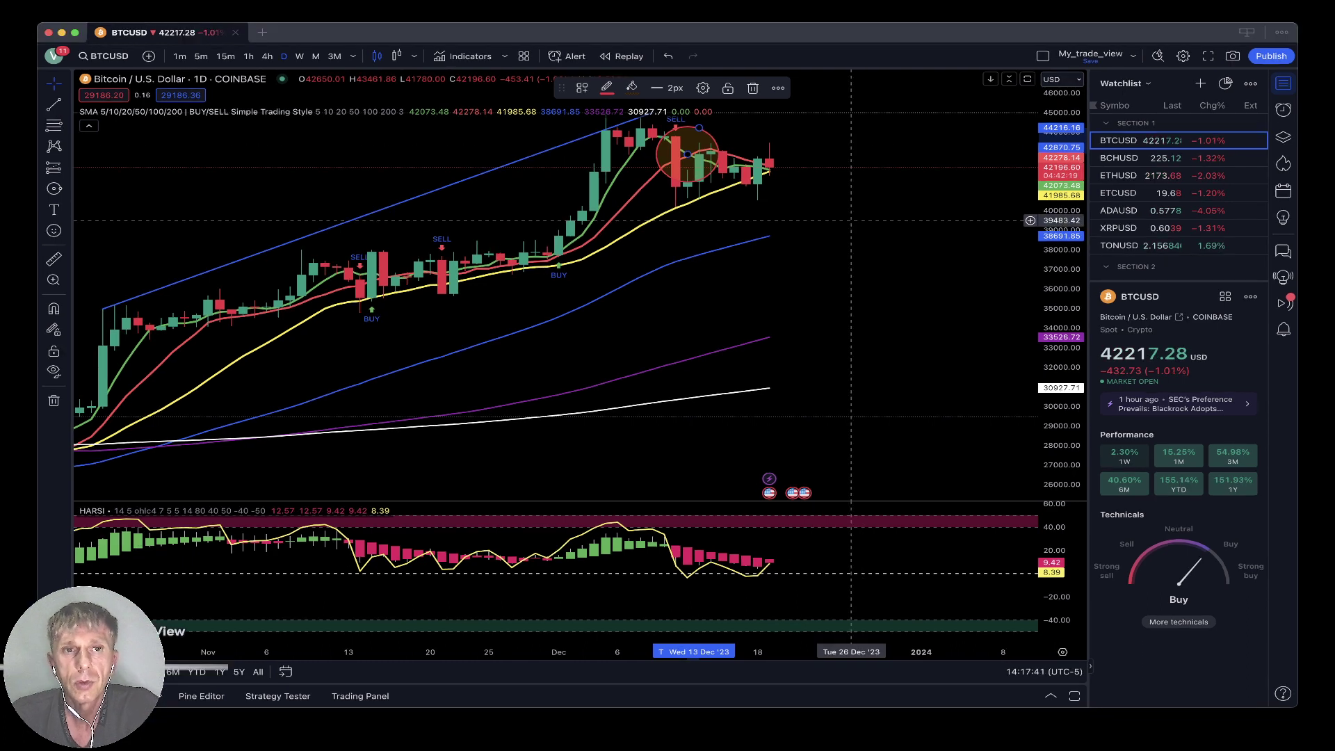
left_click(905, 217)
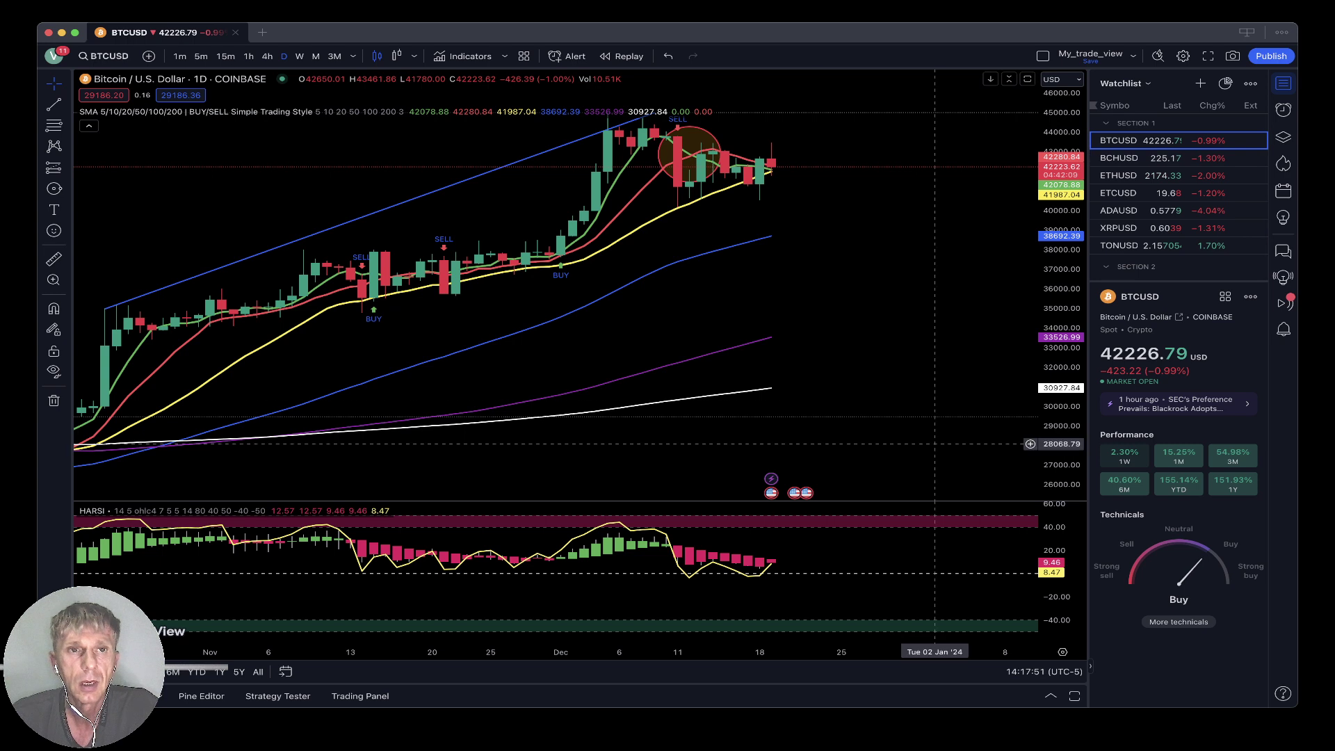
left_click(267, 55)
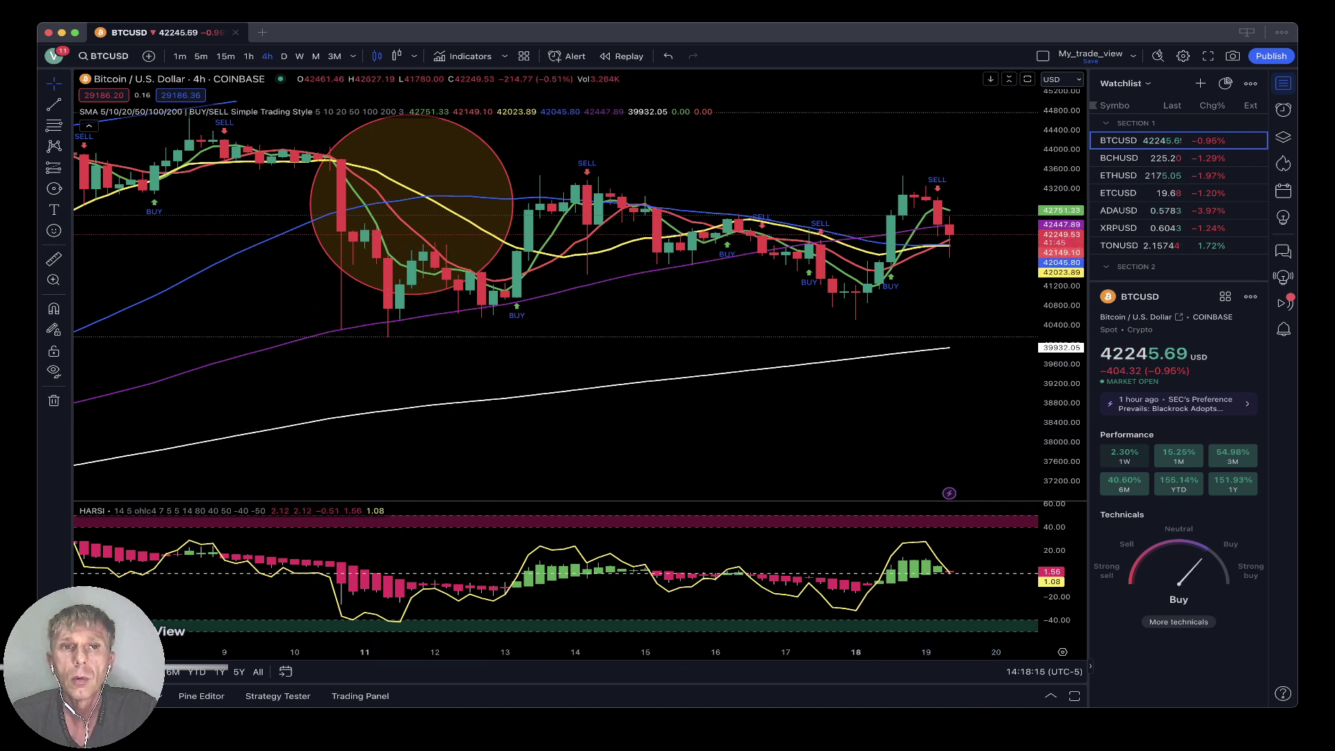
View Bitcoin on 1-hour candles, then load the BCHUSD chart from the watchlist
left_click(248, 56)
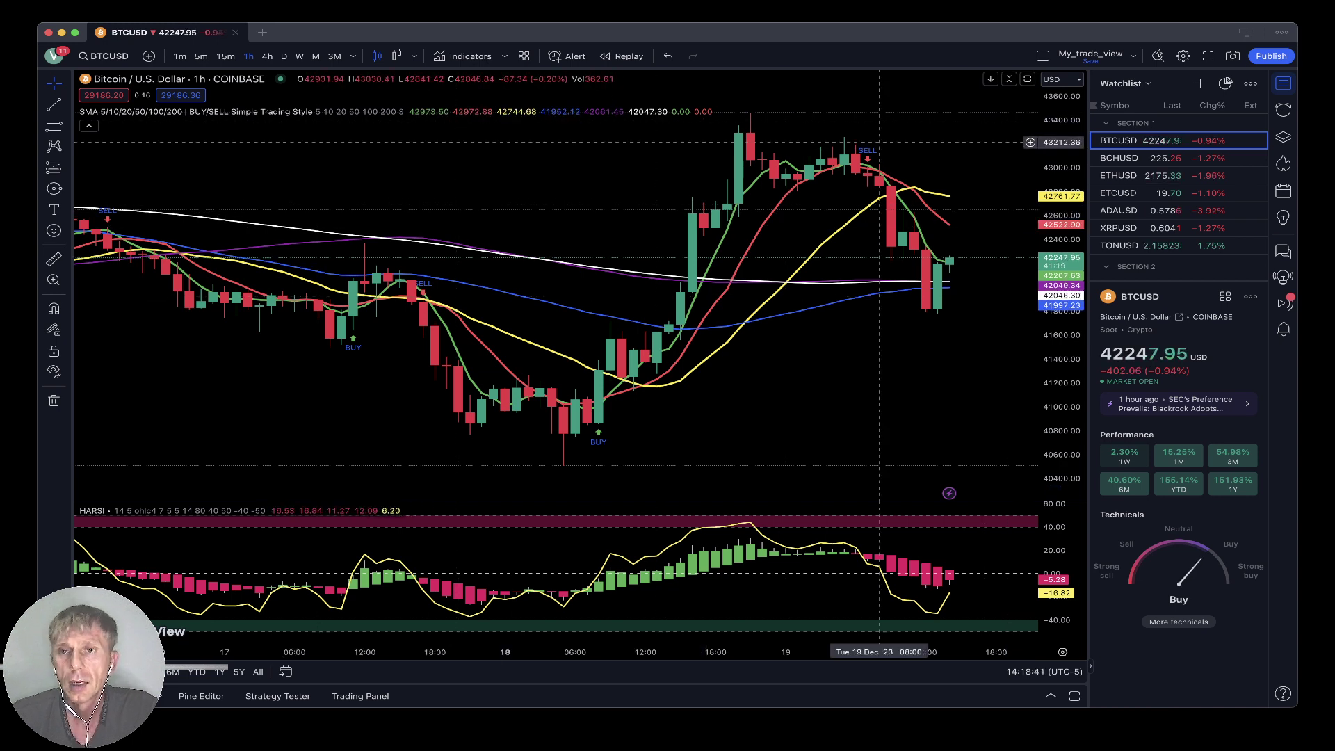
left_click(1140, 158)
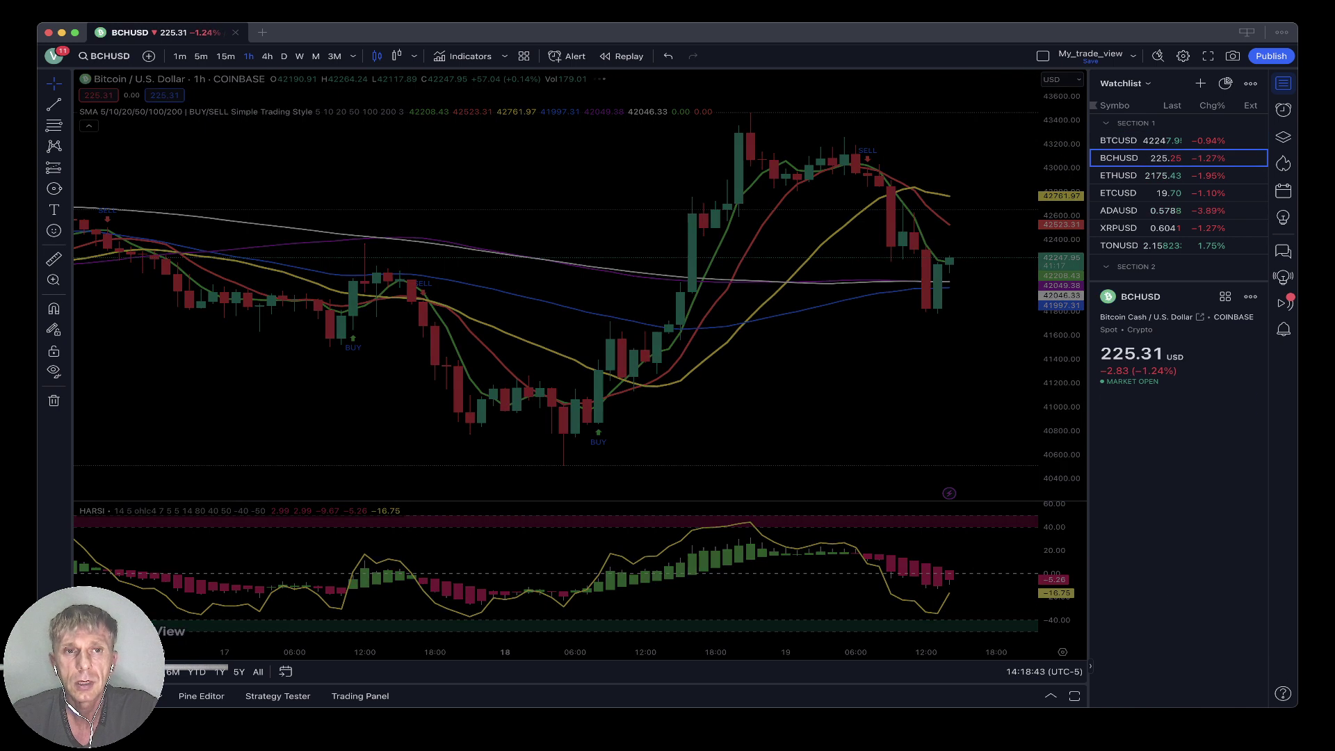
Show BCHUSD on daily candles, then on 4-hour candles
left_click(284, 56)
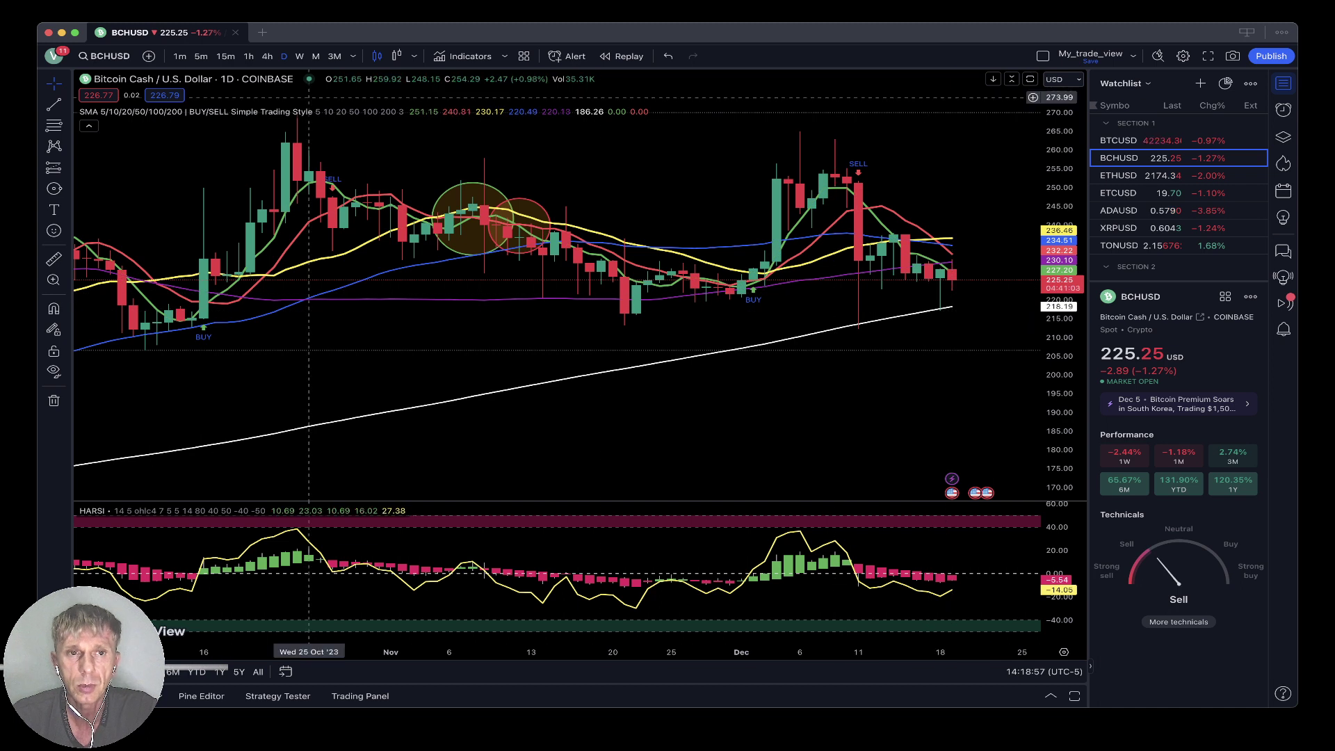
left_click(267, 55)
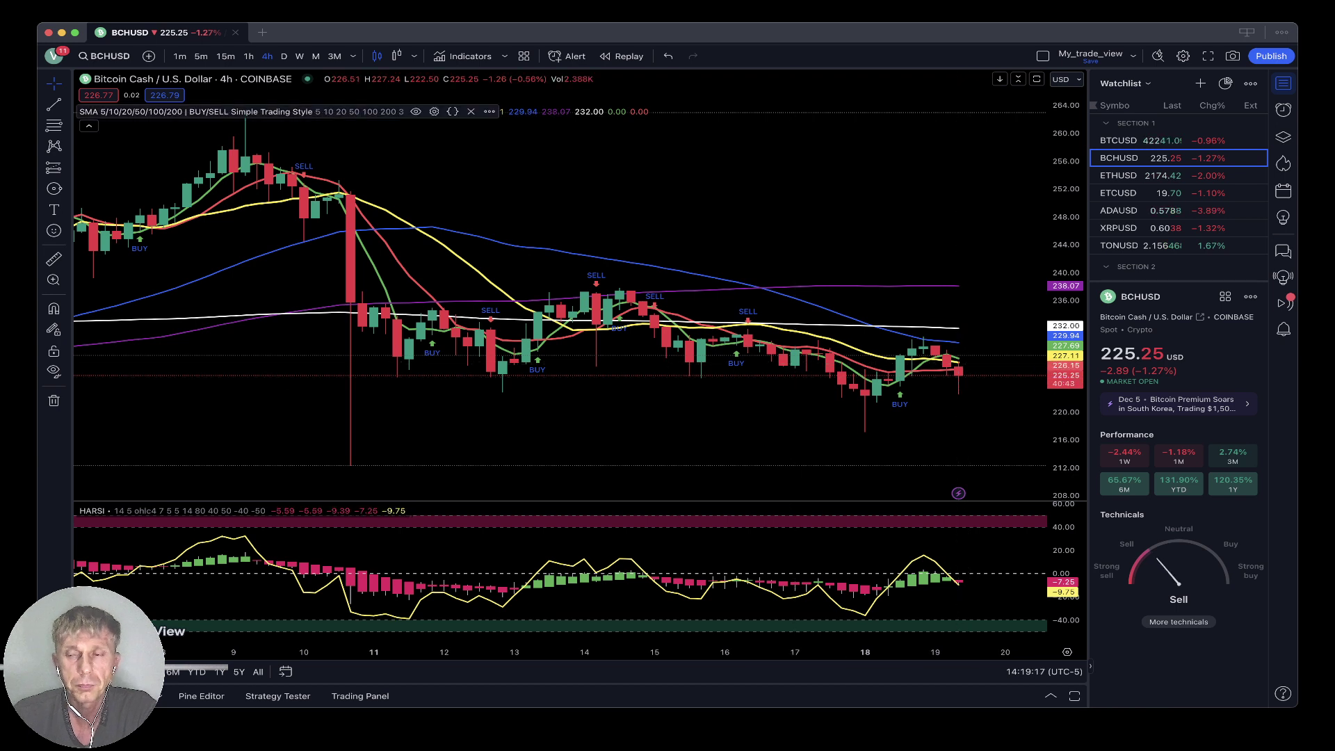
Show BCHUSD on 1-hour candles, then move down the watchlist to ETHUSD
left_click(248, 56)
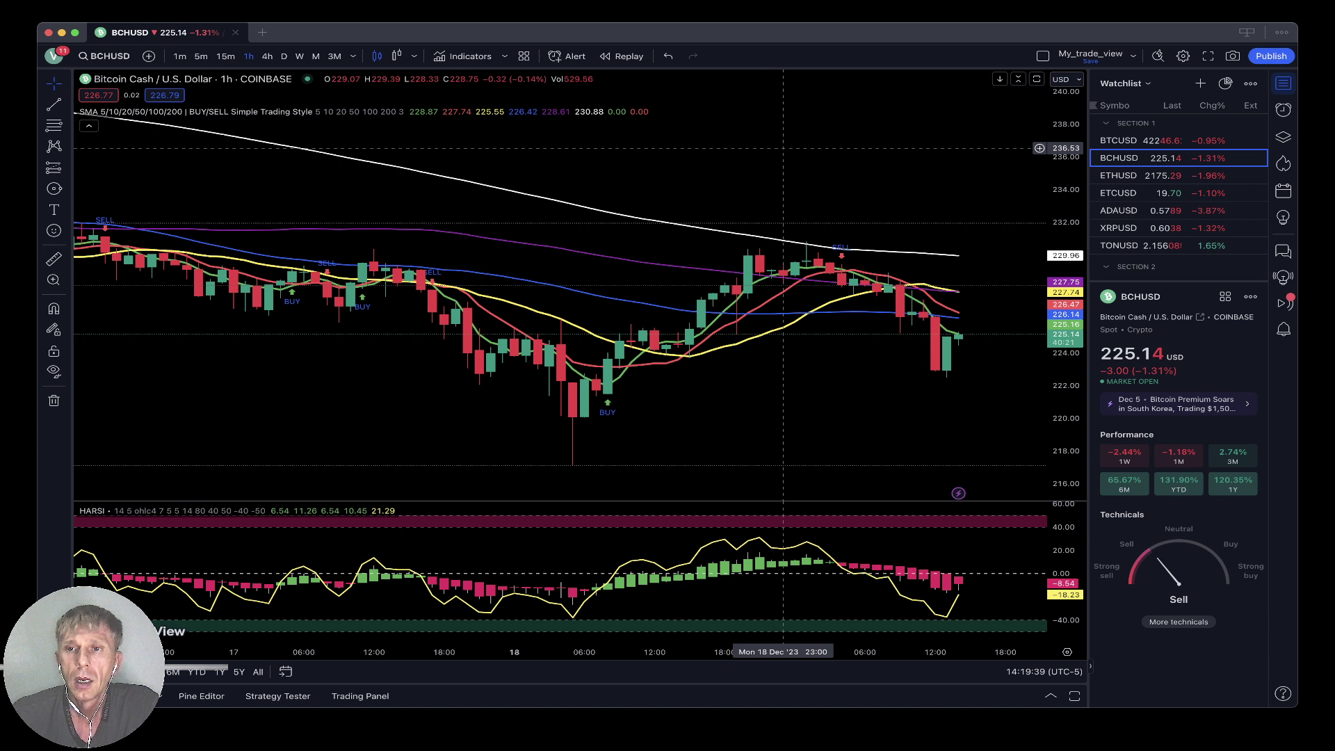
key("Down")
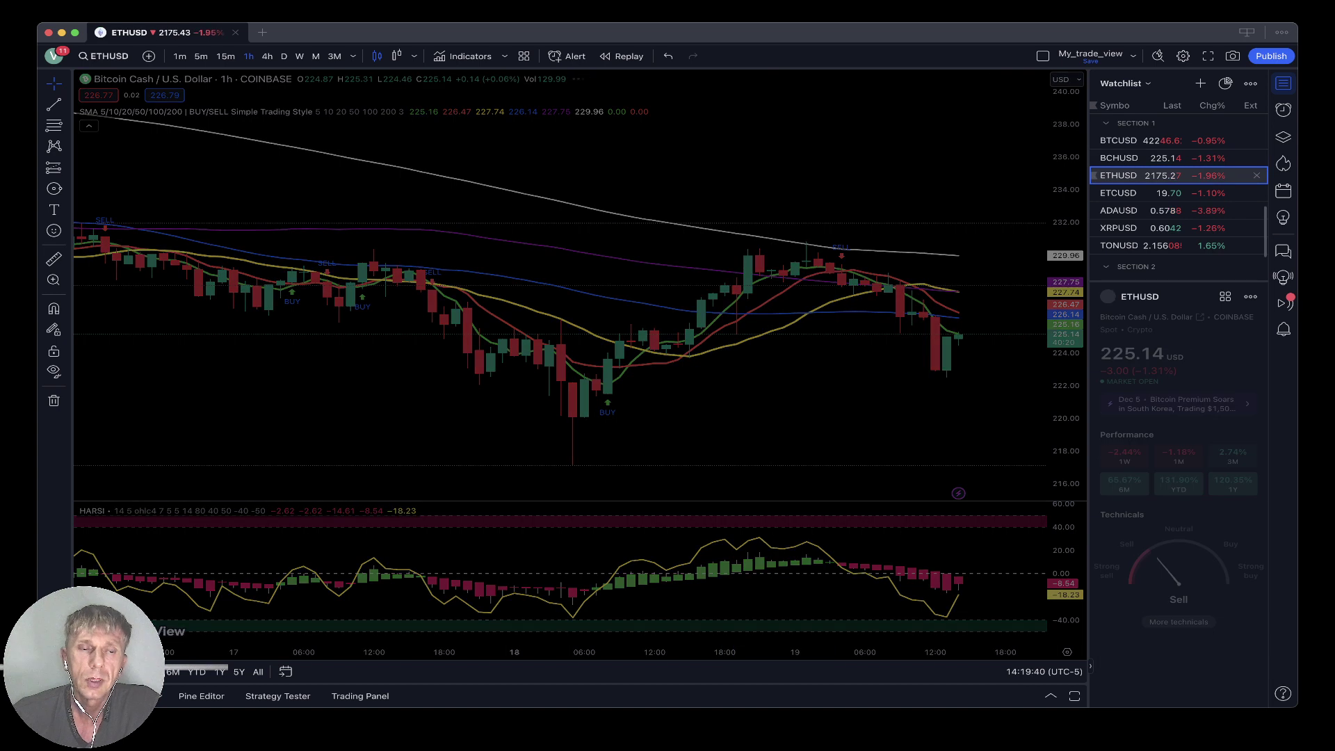
Review ETHUSD on daily, 4-hour and 1-hour candles, then load the ETCUSD chart
left_click(284, 55)
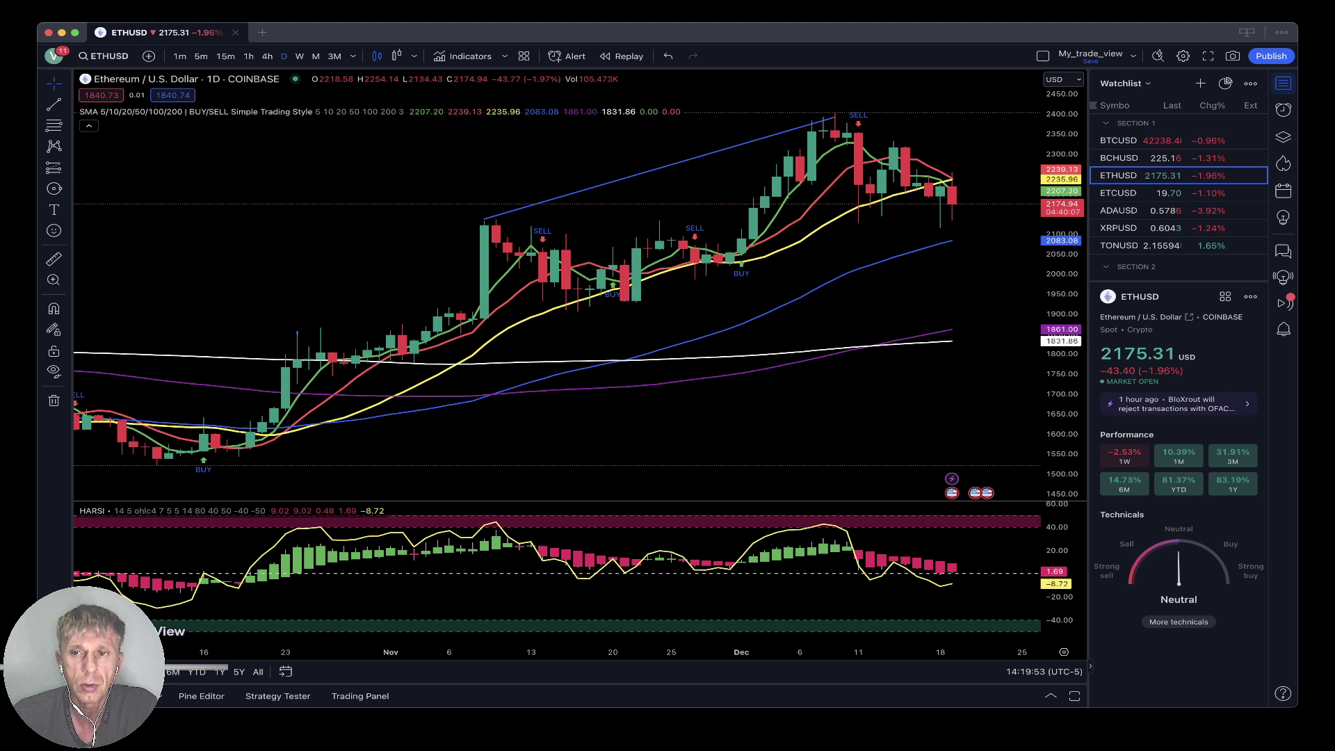
left_click(267, 55)
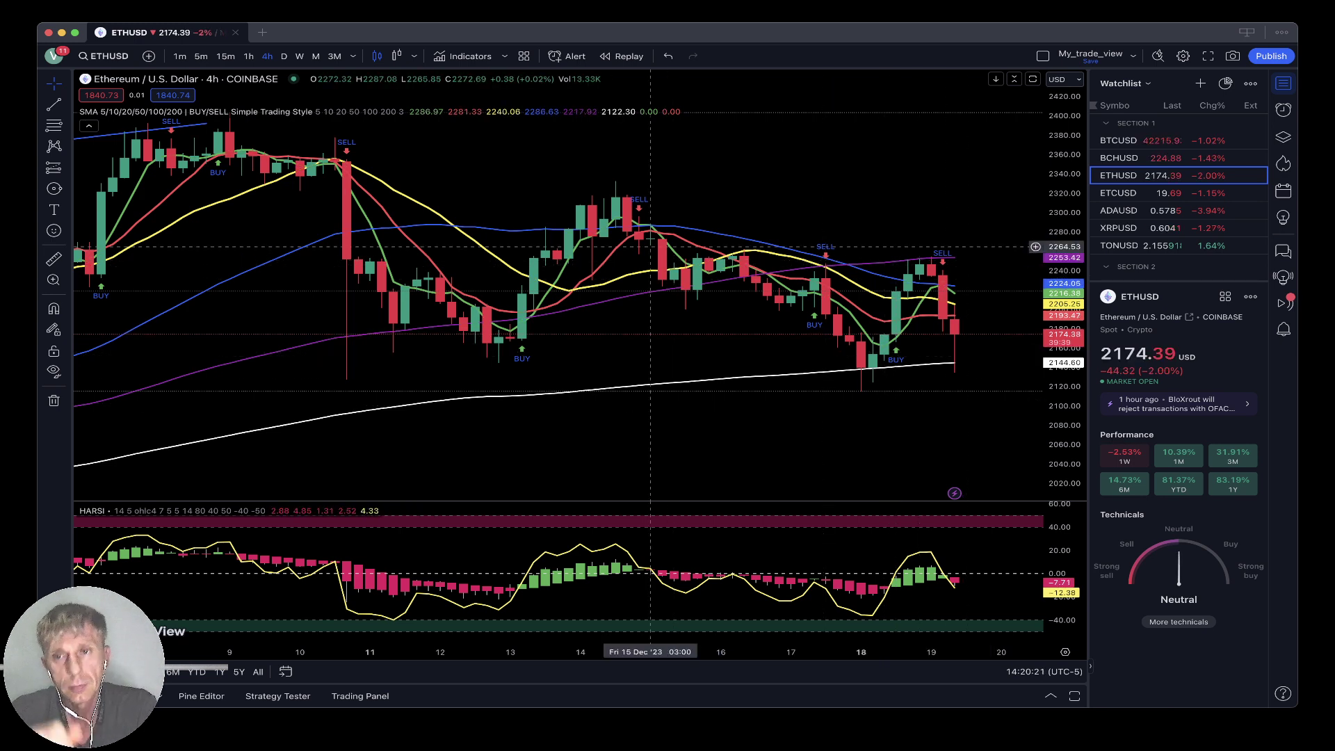
left_click(248, 56)
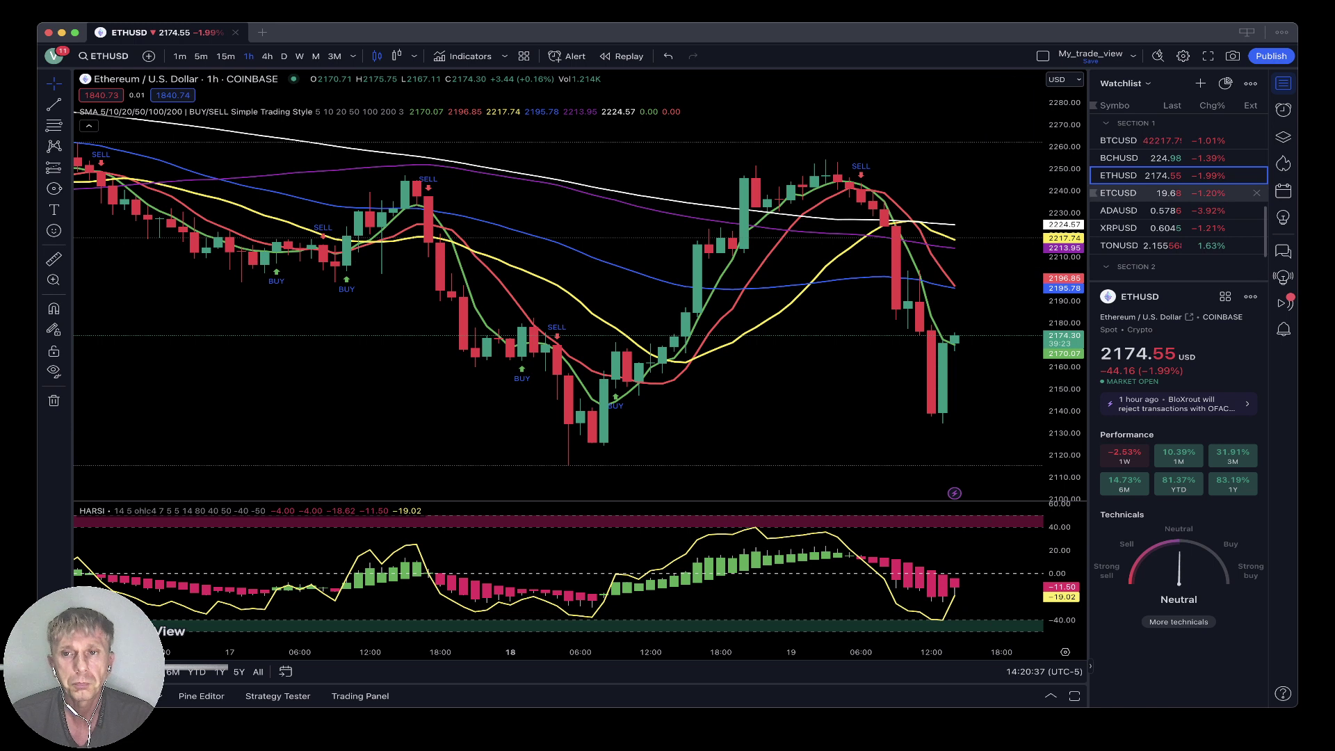
left_click(1140, 193)
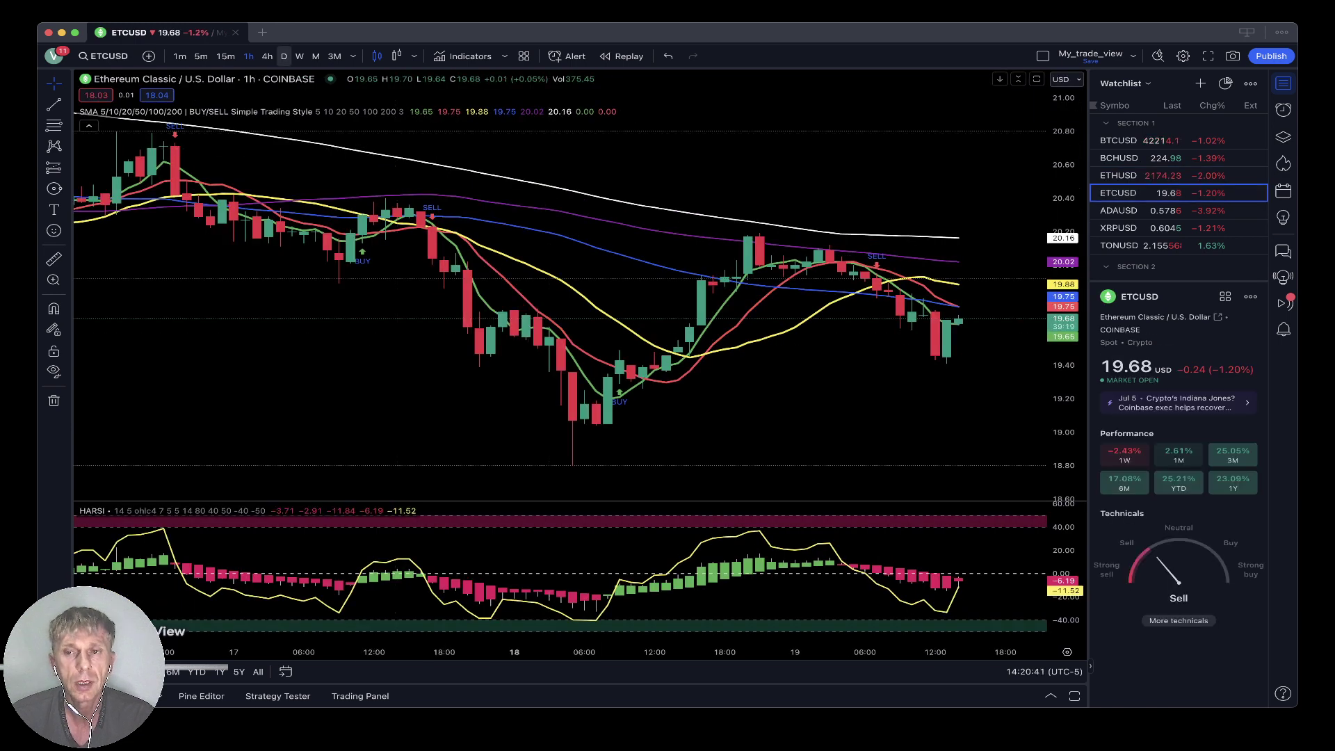
Review ETCUSD on daily, 4-hour and 1-hour candles, then load the ADAUSD chart
left_click(283, 55)
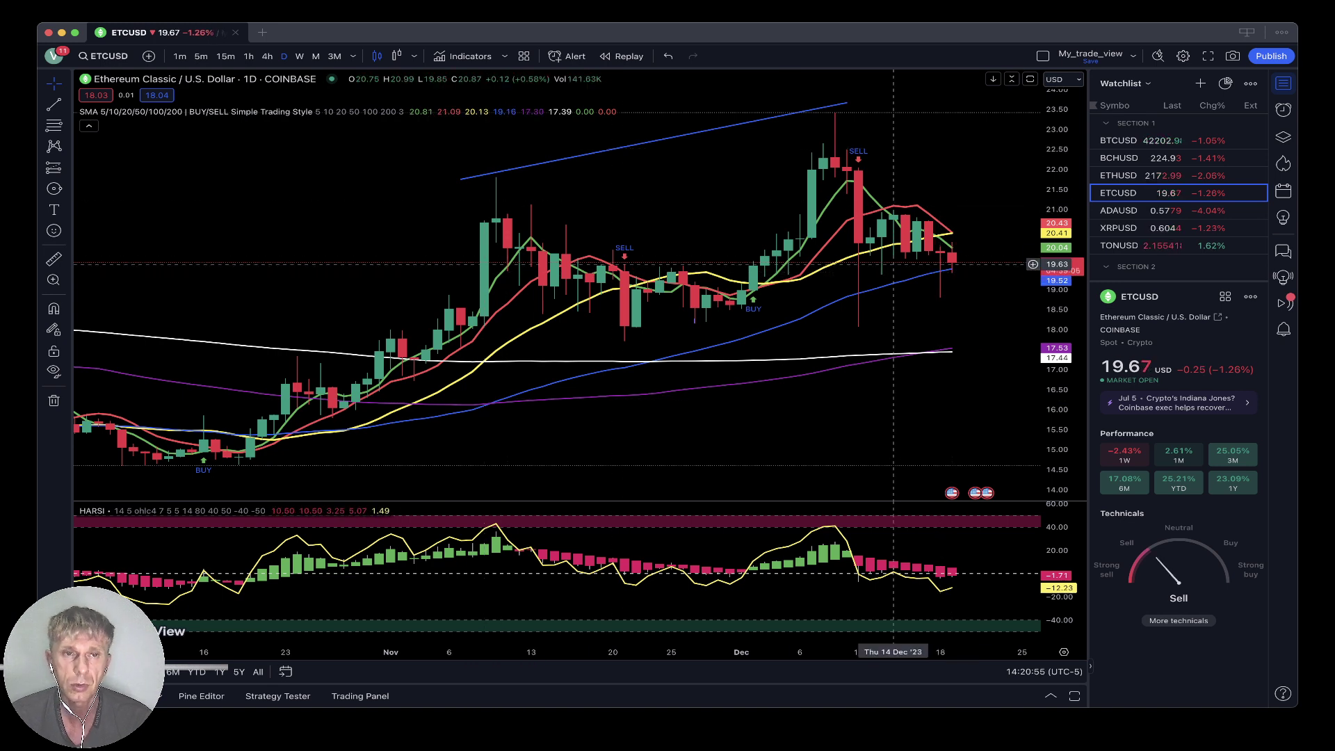
left_click(267, 55)
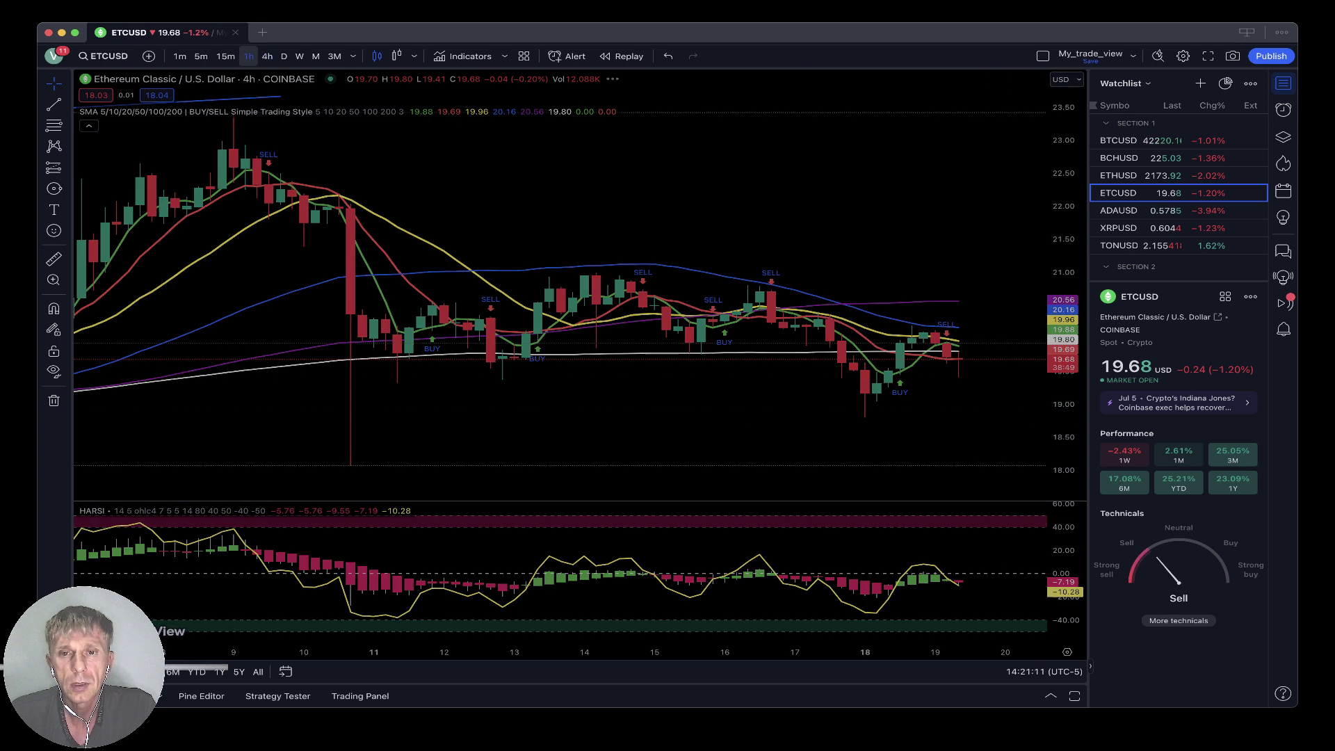
left_click(248, 55)
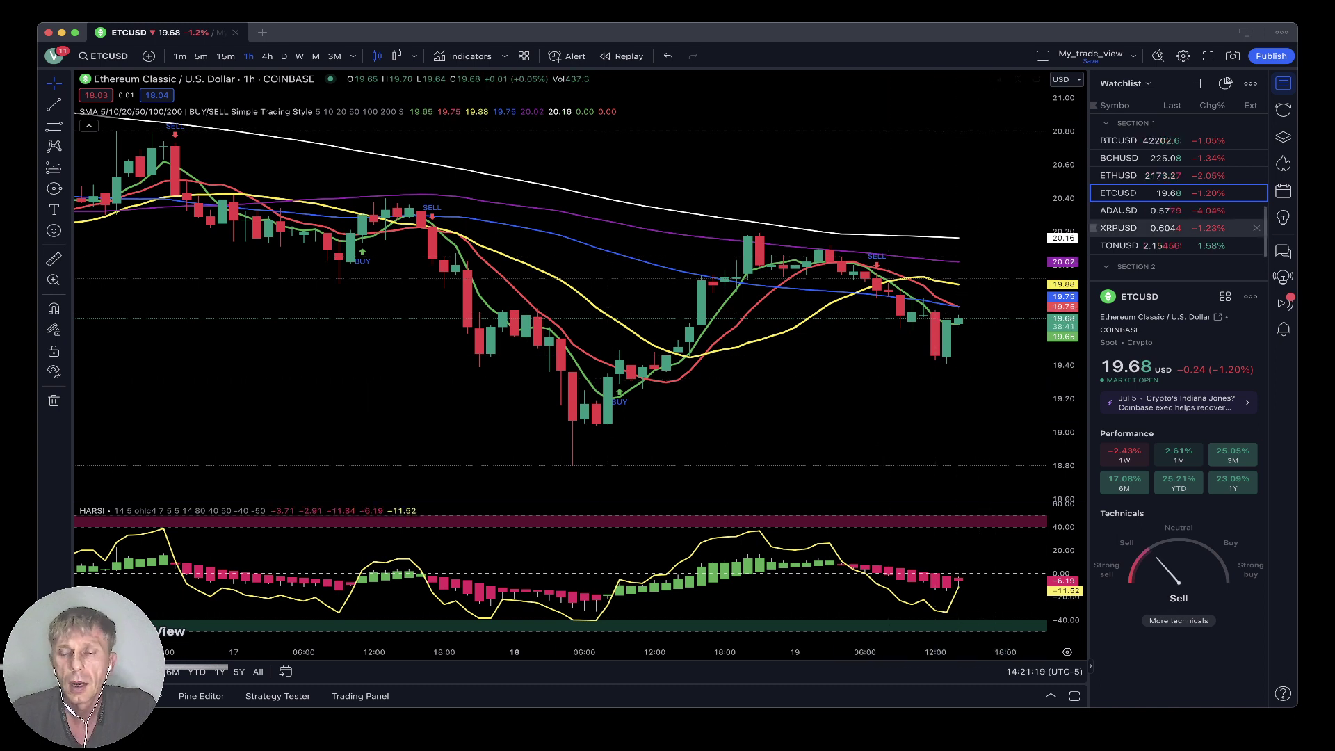
left_click(1127, 210)
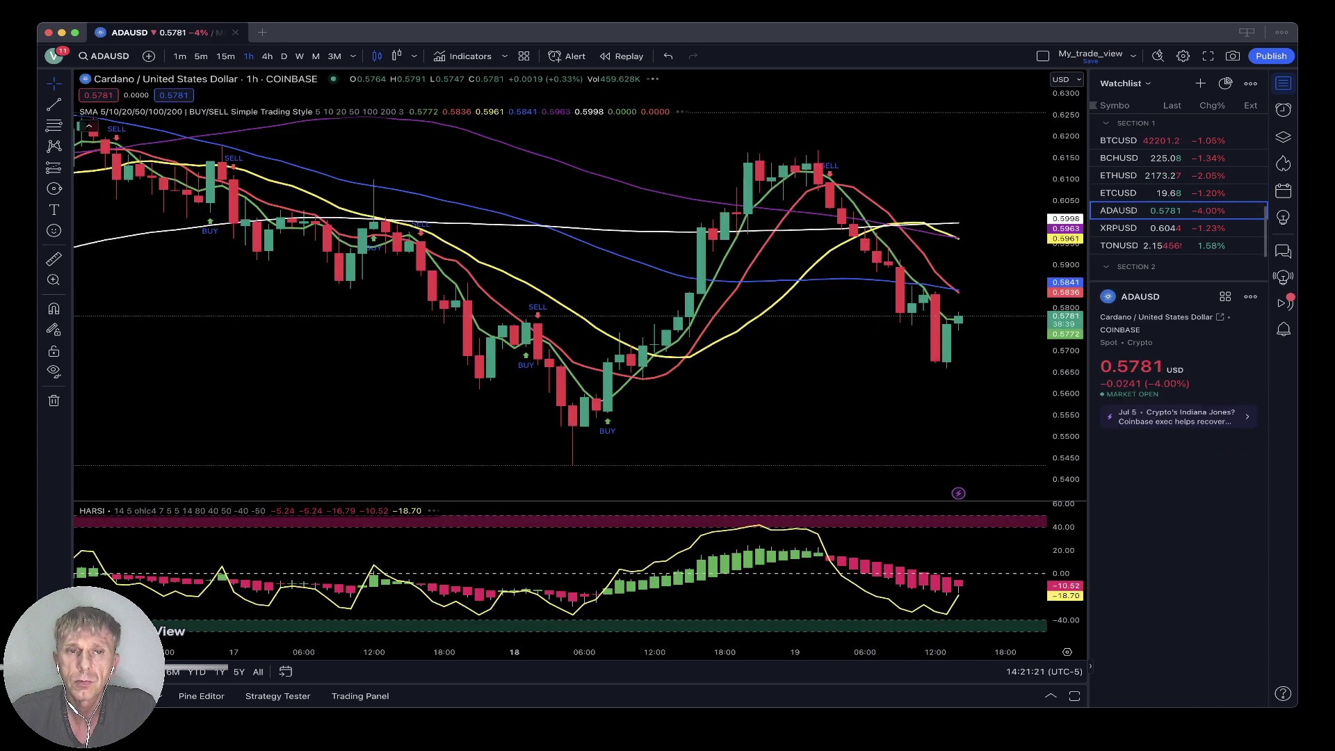
Review ADAUSD on daily, 4-hour and 1-hour candles, then load the XRPUSD chart
left_click(284, 55)
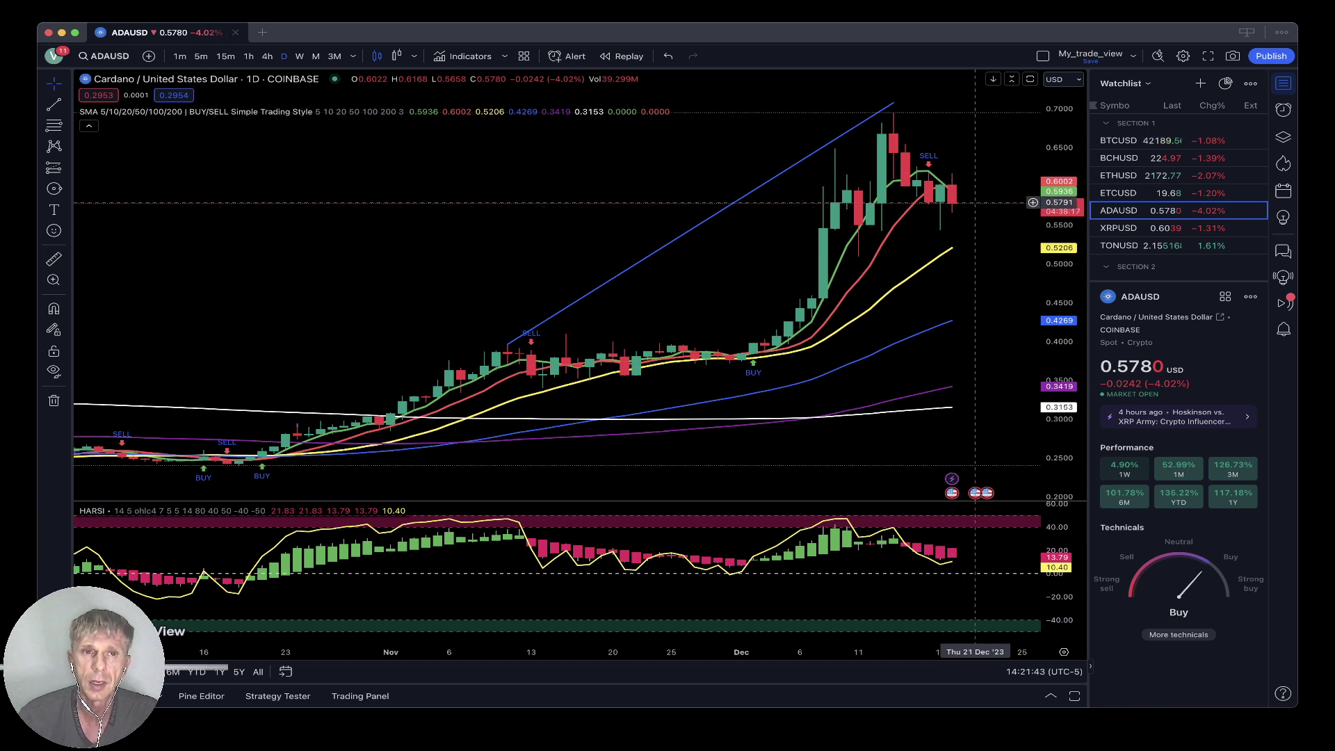
left_click(267, 57)
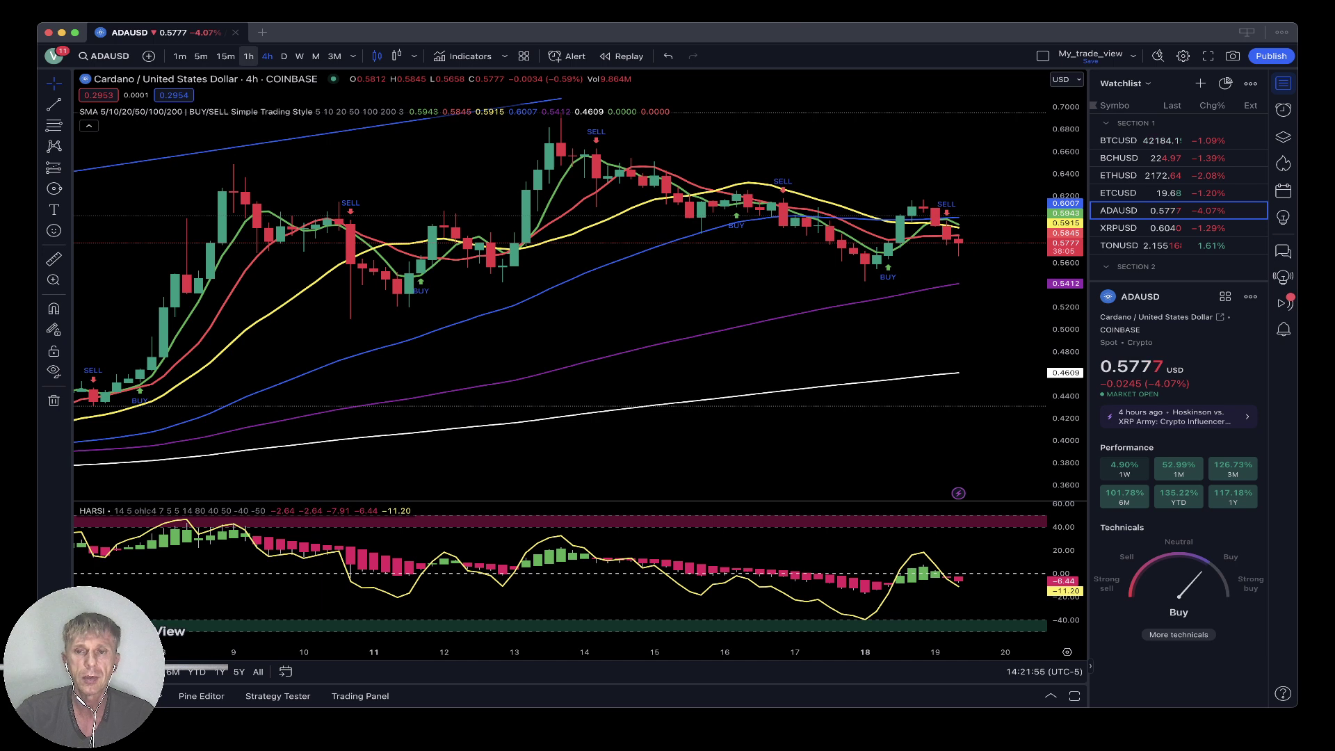
left_click(248, 56)
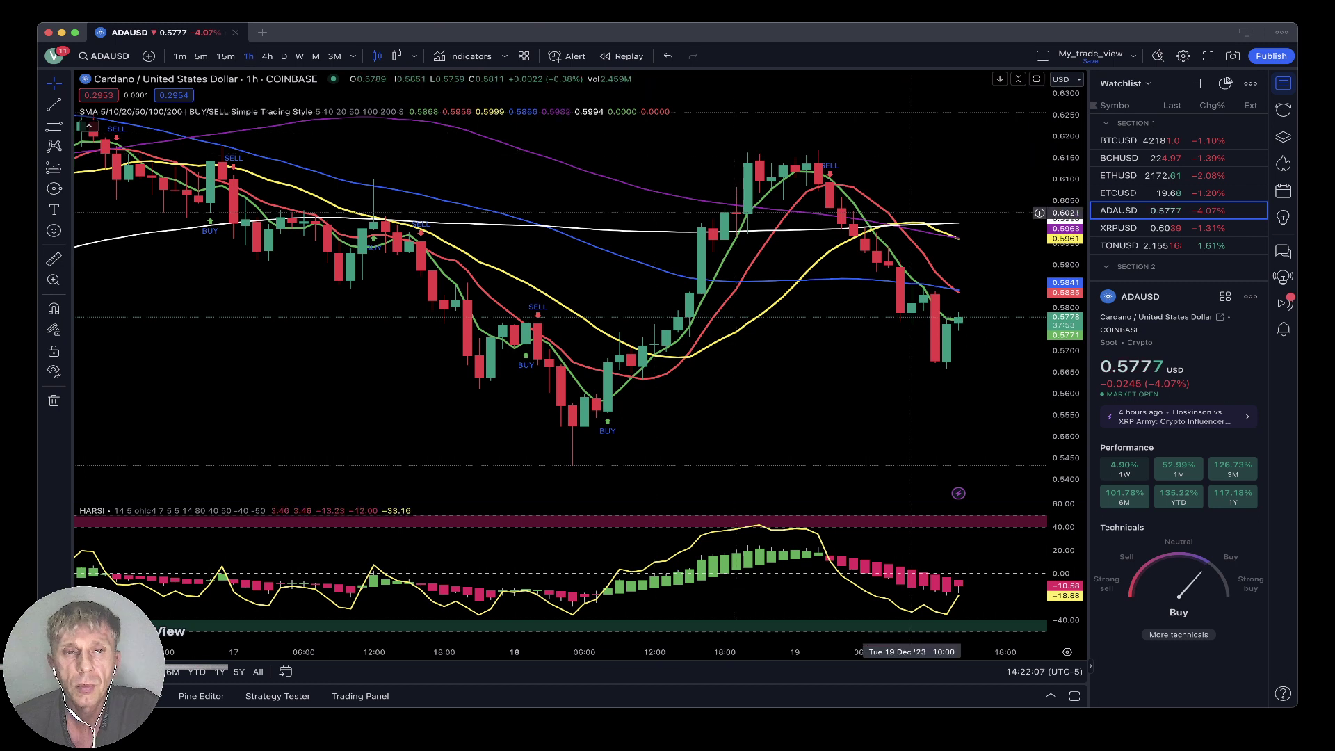
left_click(1118, 228)
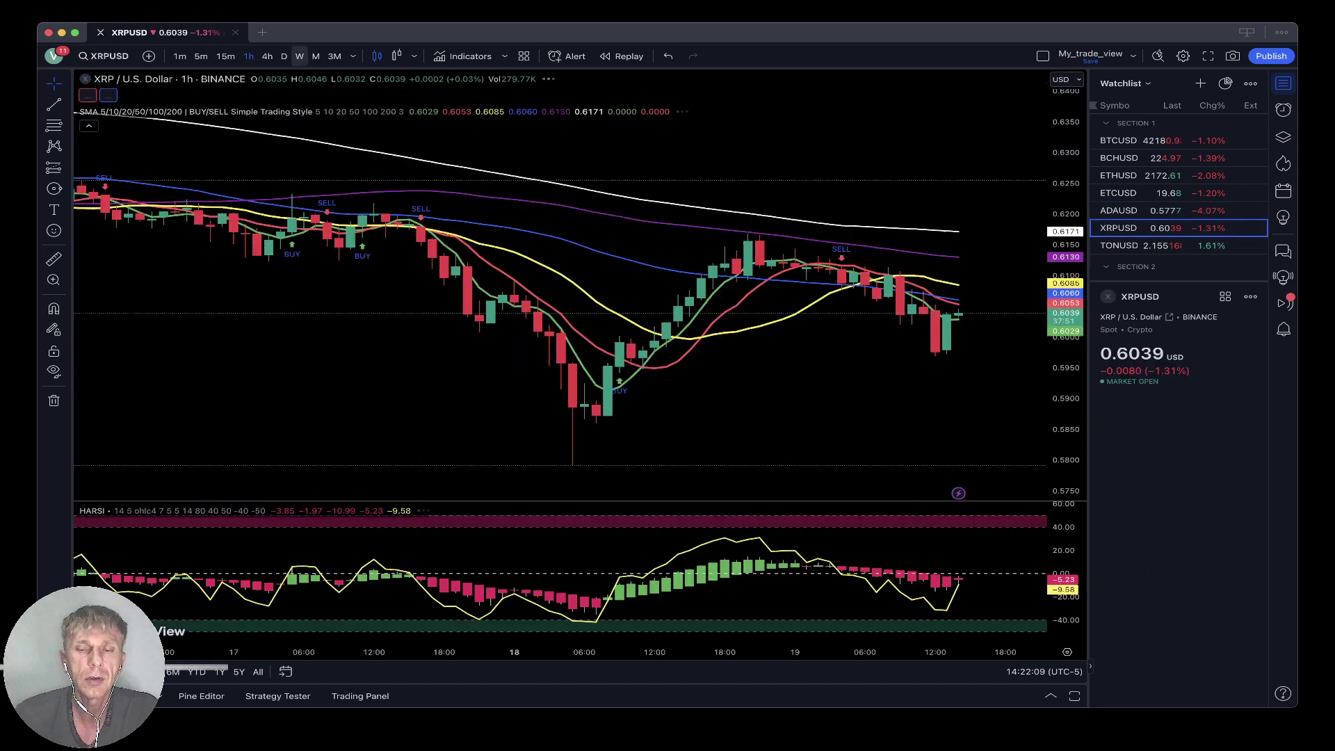
Review XRPUSD on daily, 4-hour and 1-hour candles, then load the TONUSD chart
left_click(284, 56)
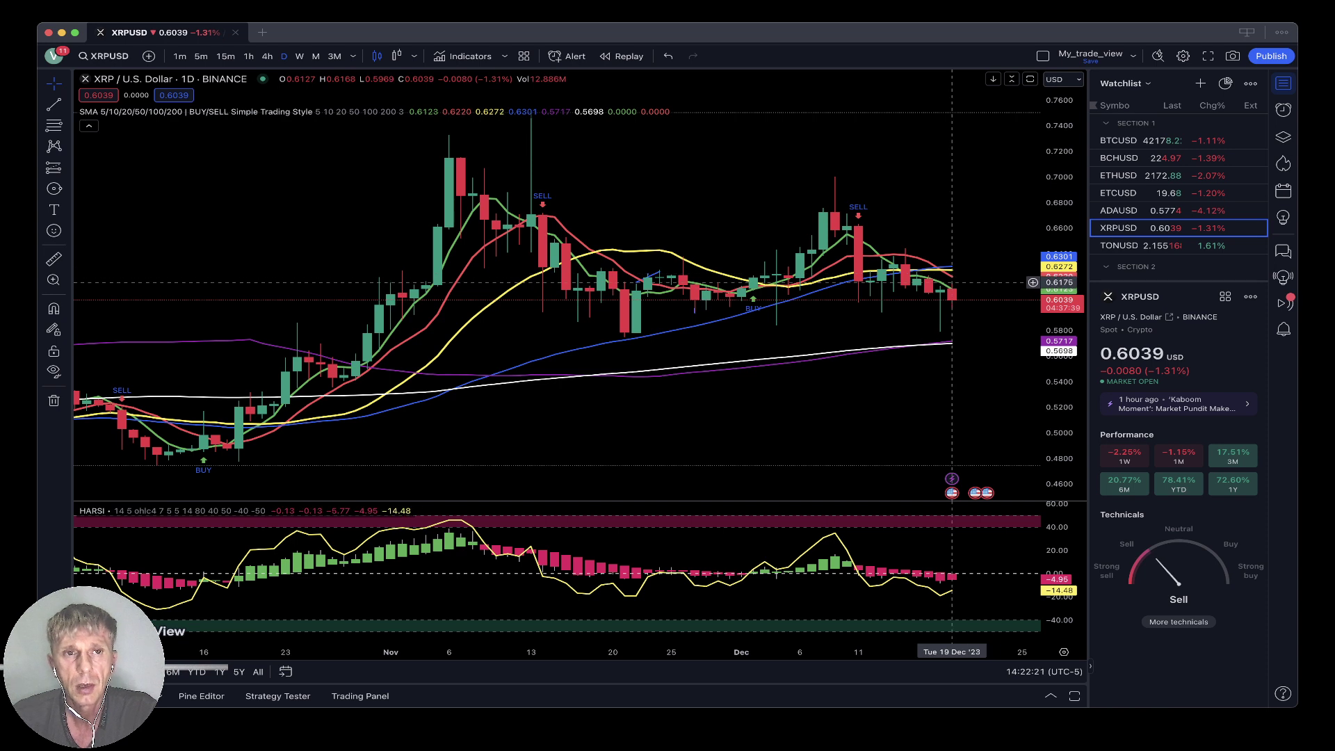
left_click(267, 57)
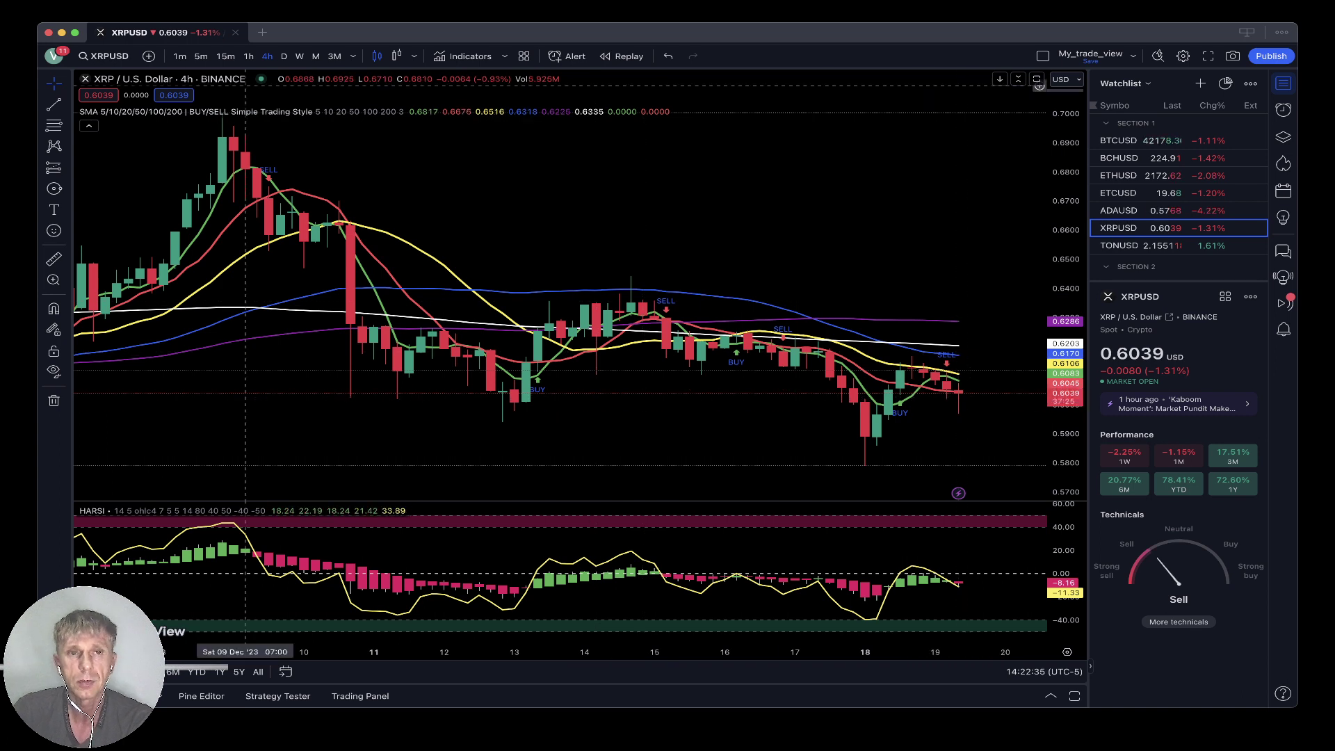
left_click(248, 55)
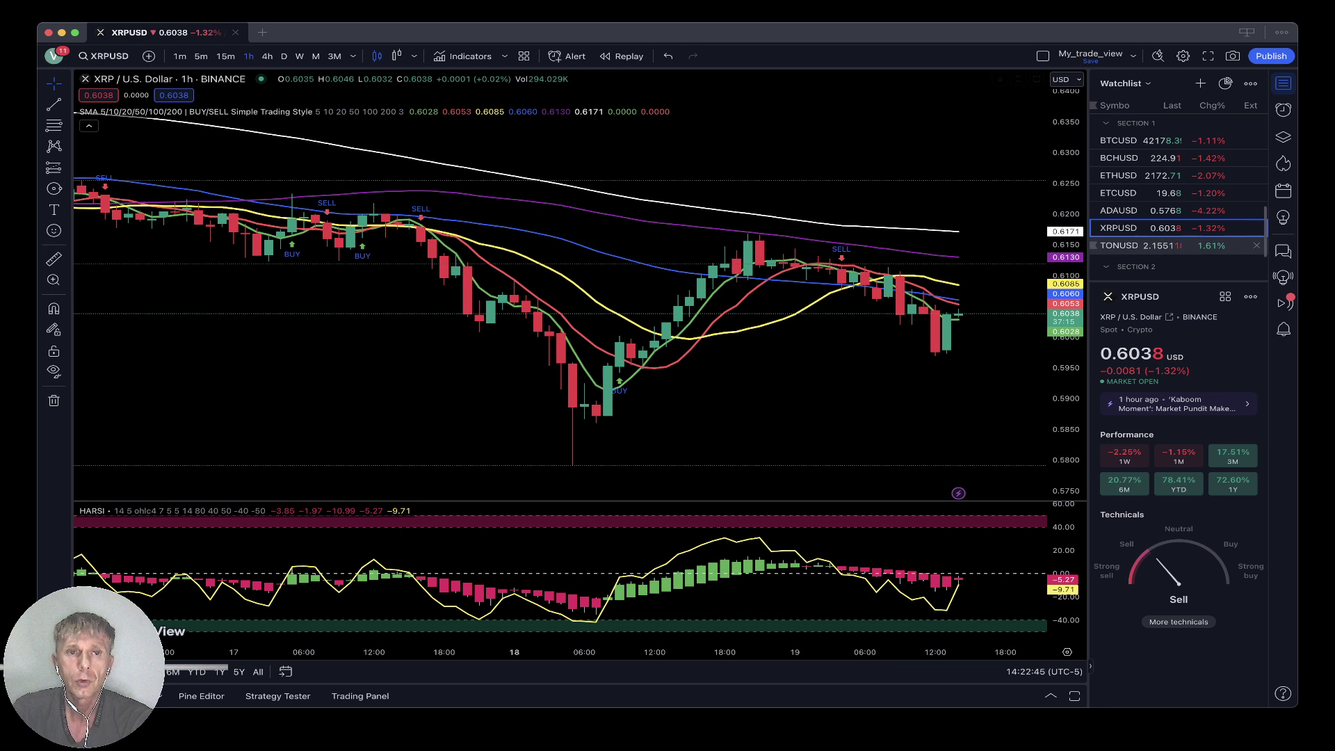
left_click(1147, 245)
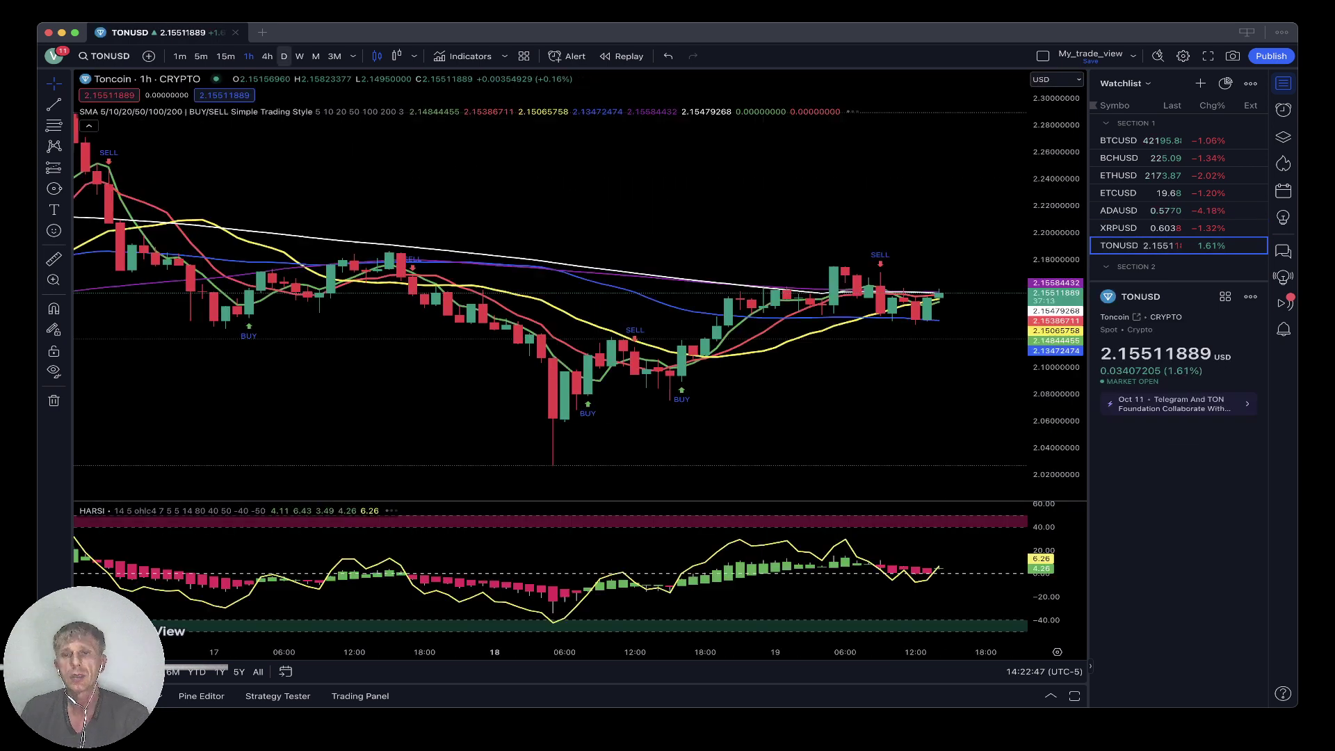
Cycle TONUSD through daily, 4h and 1h candles, then switch the chart to BTCUSD
left_click(284, 56)
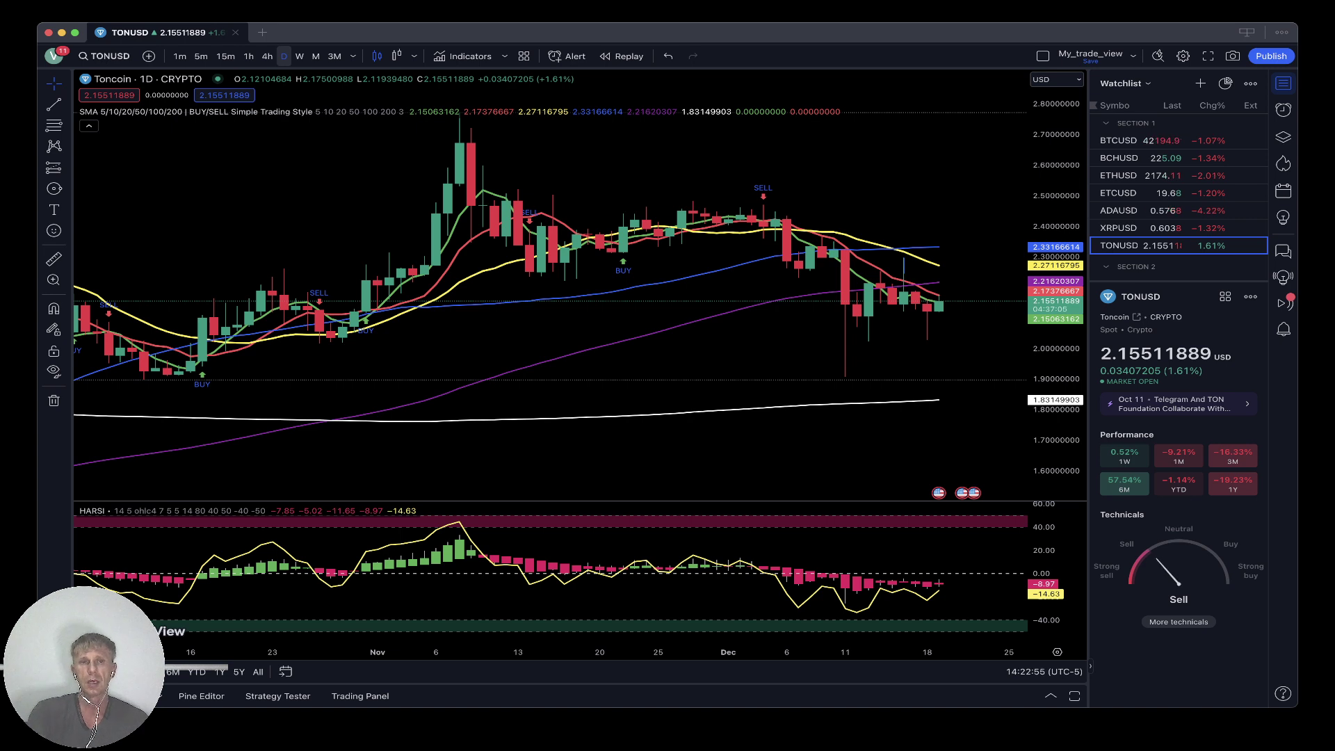
left_click(267, 55)
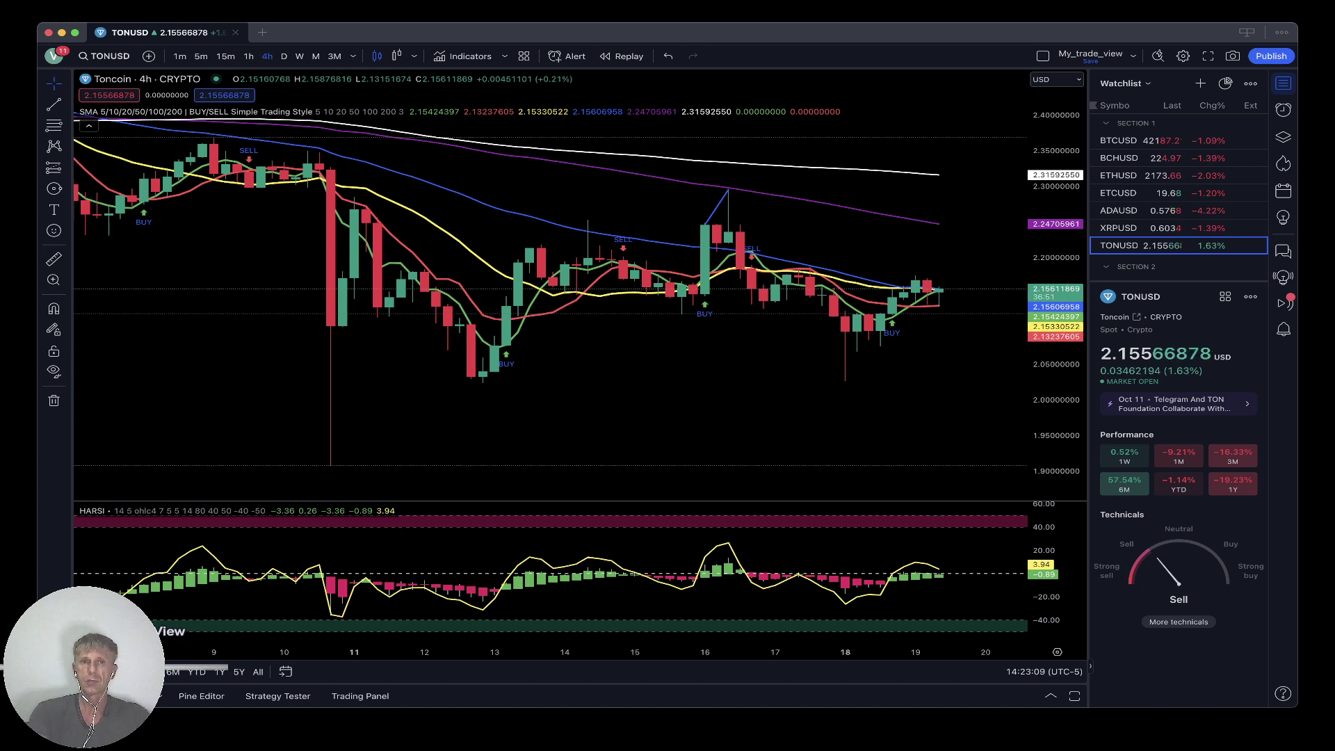
left_click(249, 56)
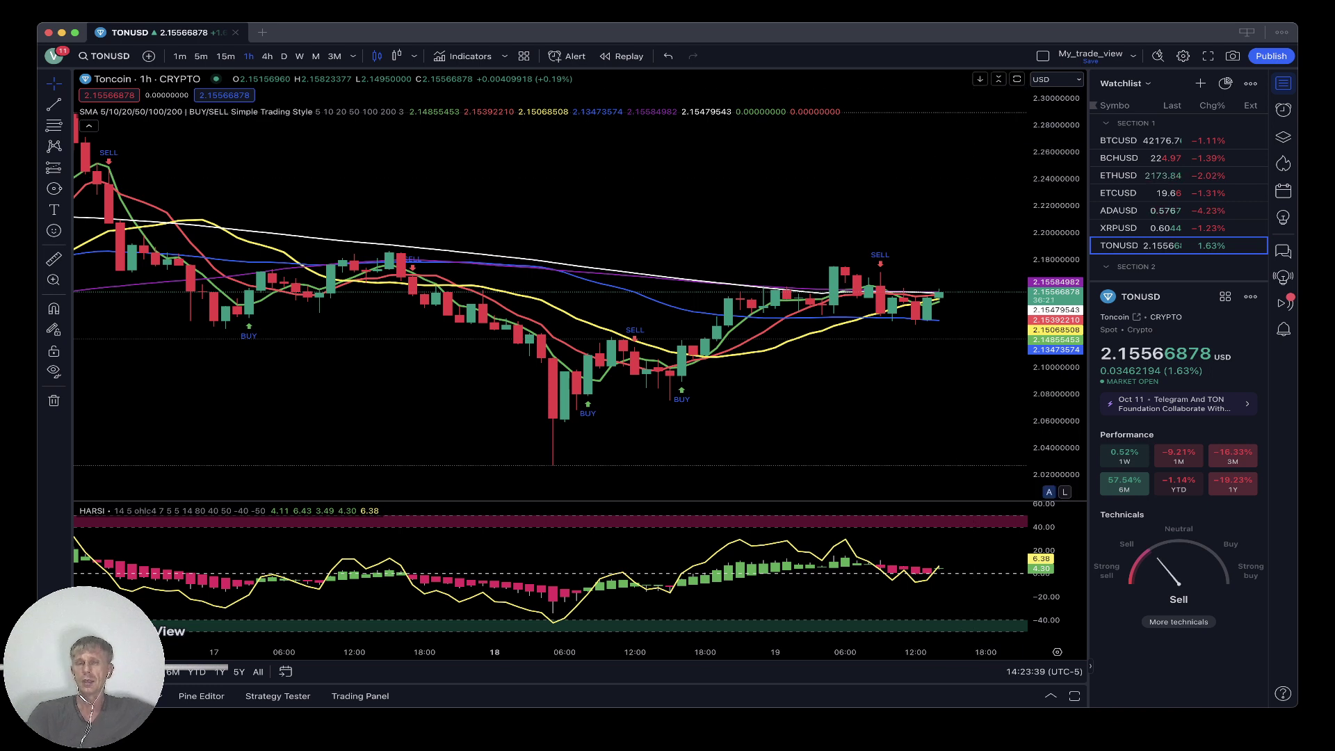
left_click(1140, 141)
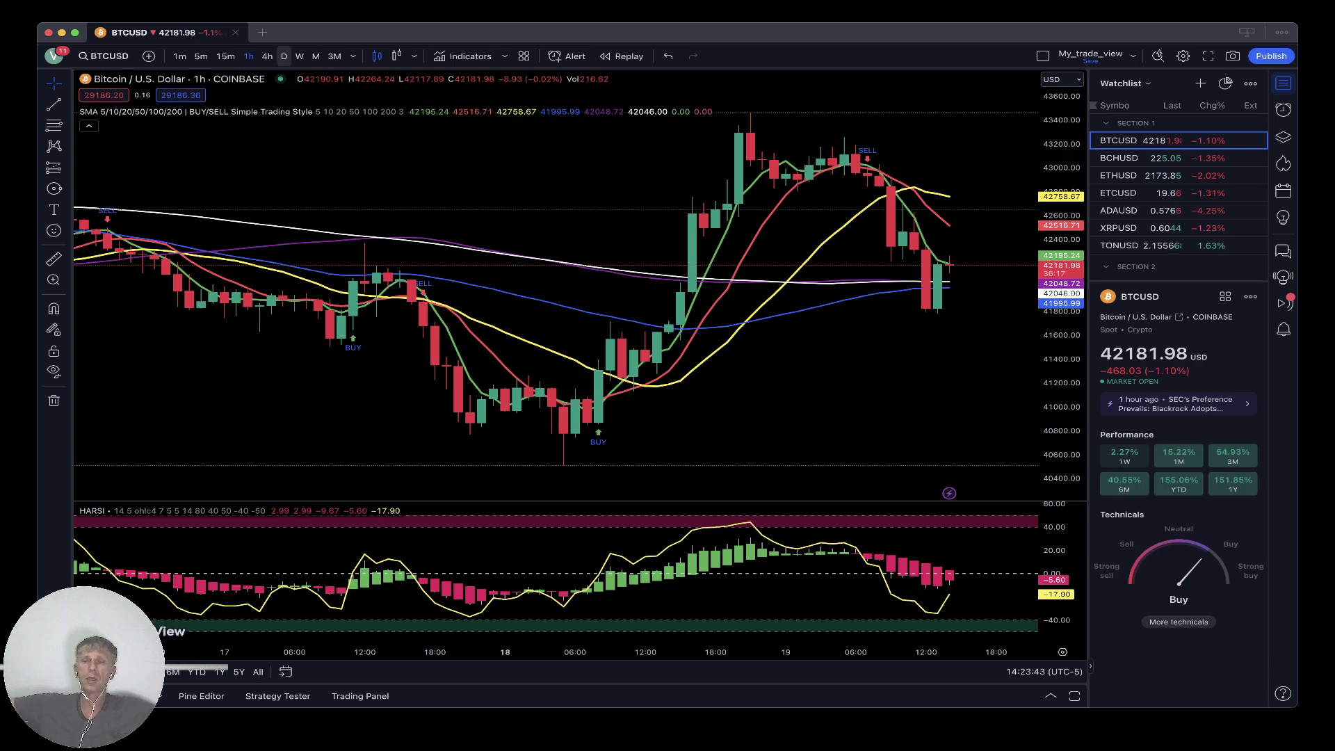
Switch BTCUSD to daily candles showing the trend channel and circled BUY/SELL zones
left_click(283, 56)
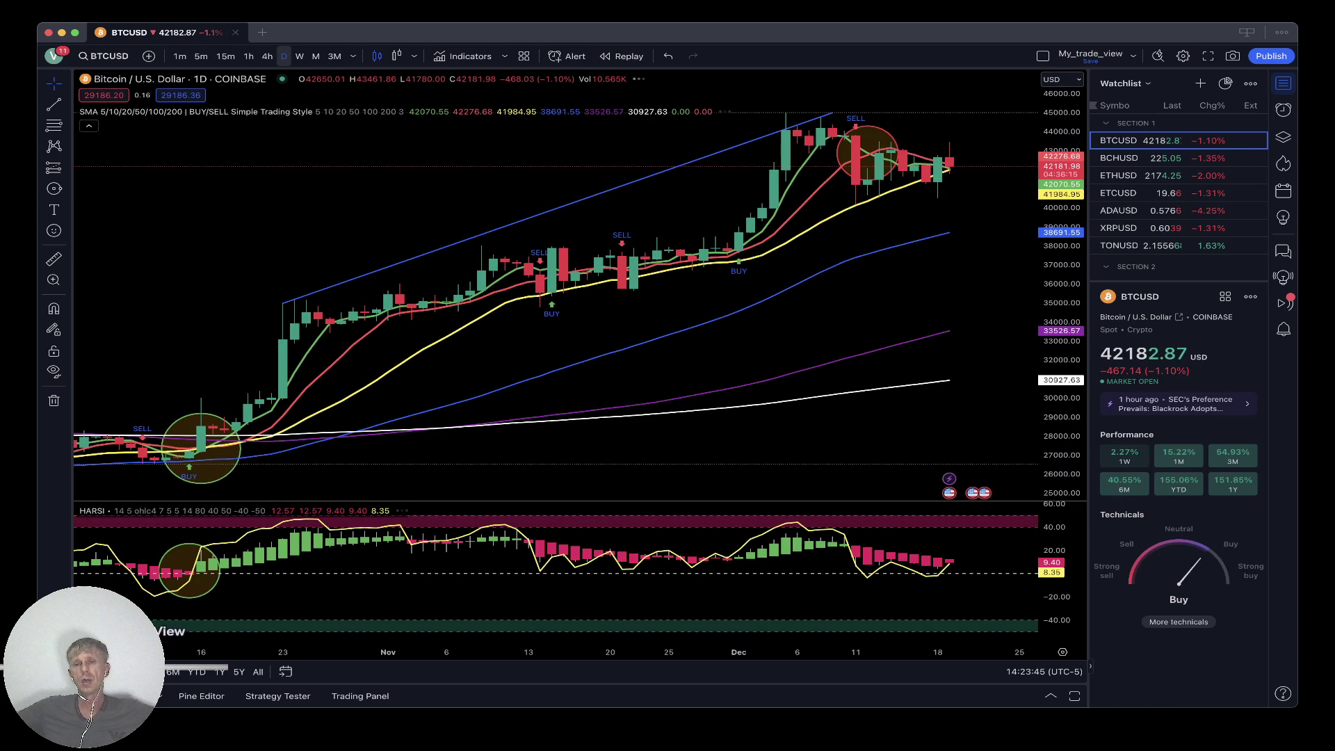